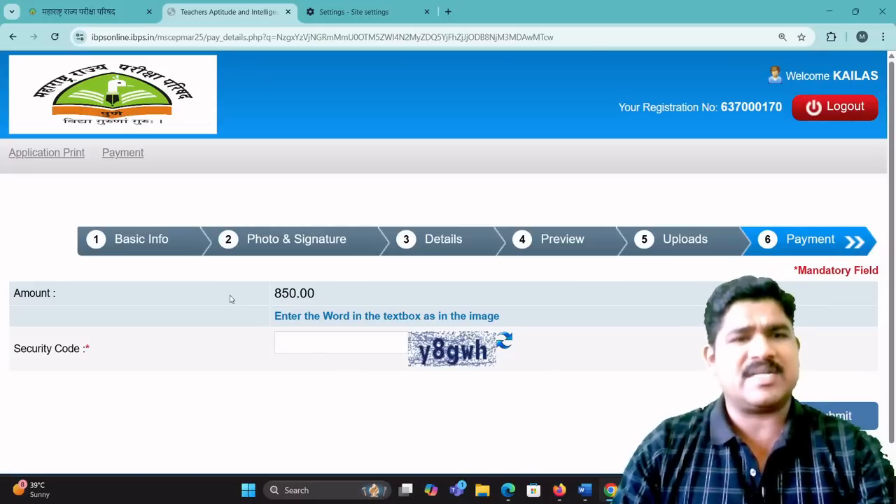
Locate the TAIT-2025 application link on the MSCE Pune site, and review the important dates on the registration portal in Firefox.
click(82, 6)
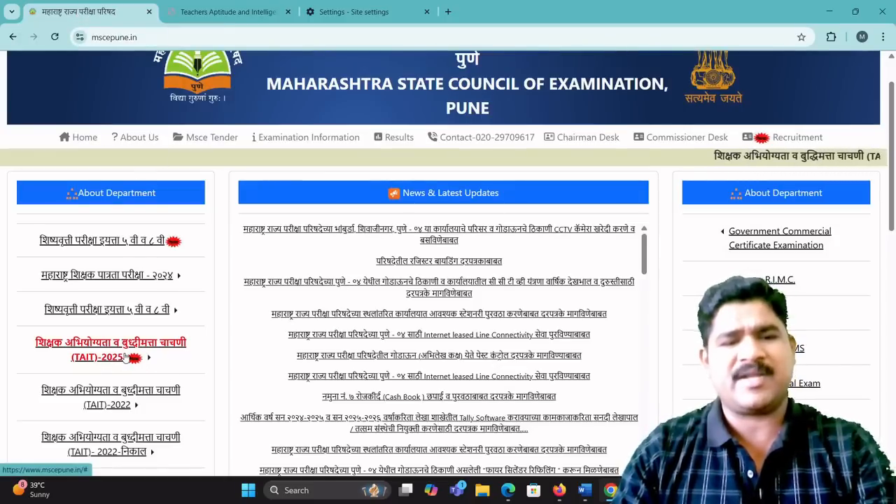
mouse_move(146, 363)
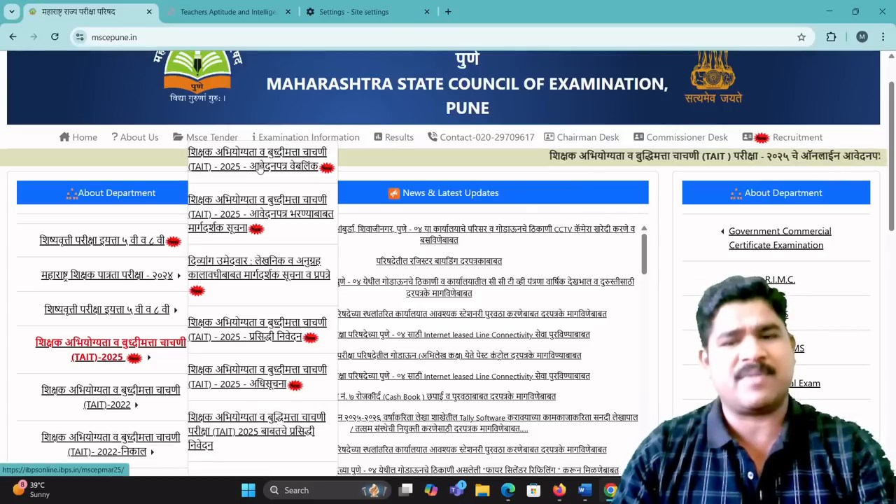
click(558, 499)
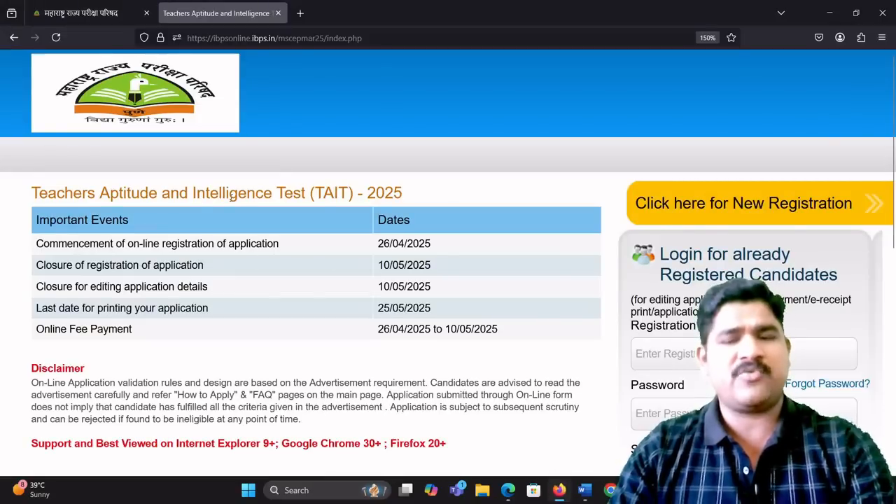
scroll(231, 198, down, 3)
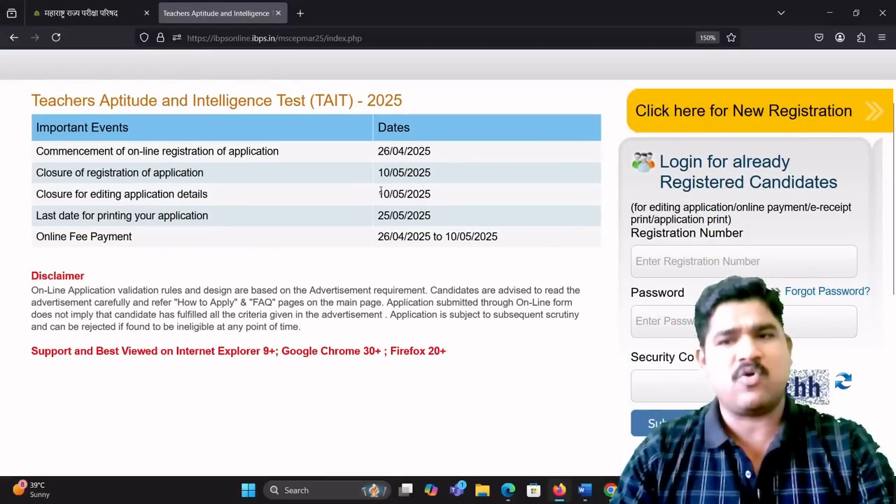
scroll(525, 187, down, 3)
scroll(560, 172, up, 6)
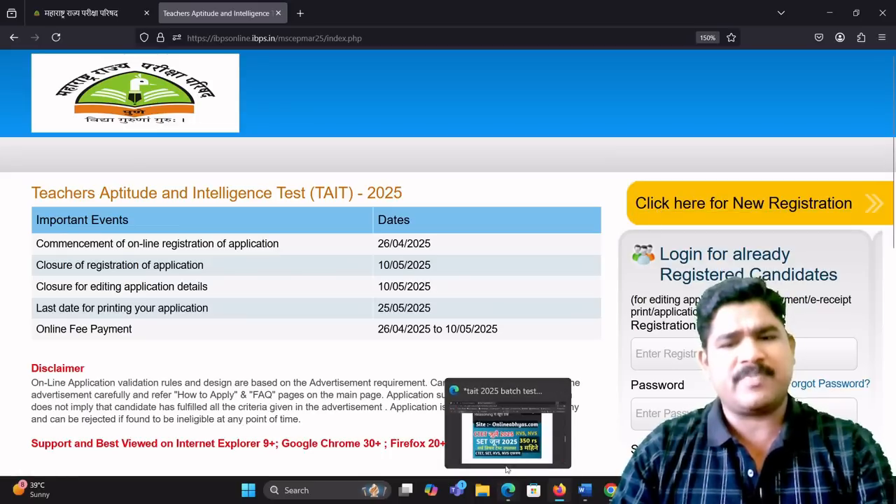
Switch to the TAIT 2025 batch test series PDF in Edge and read through the batch subjects, facilities and test series offer.
click(507, 413)
scroll(440, 264, up, 10)
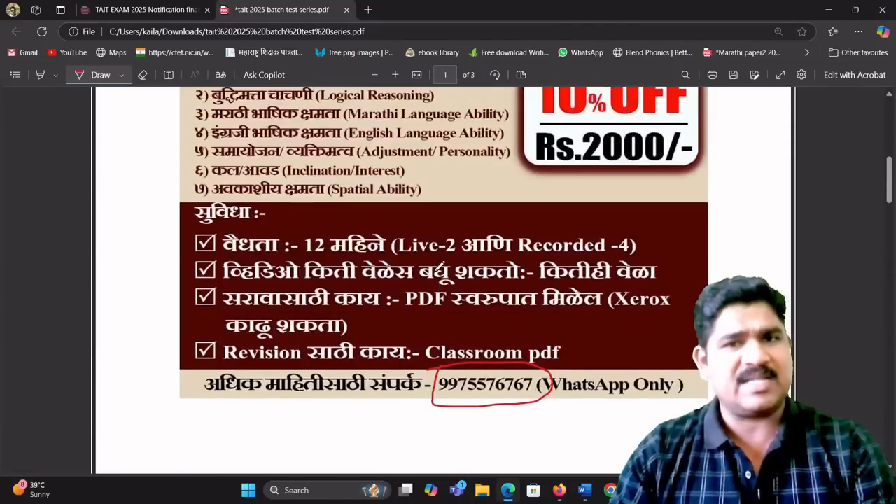
scroll(439, 266, up, 3)
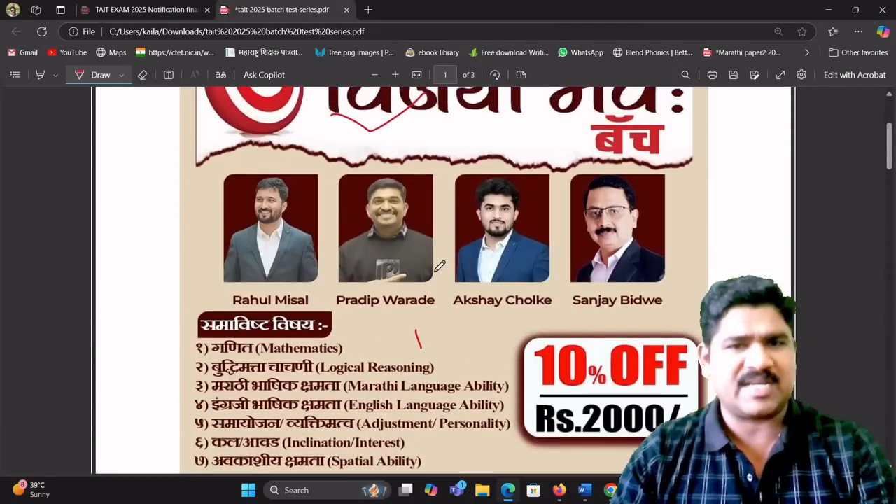
scroll(440, 266, down, 2)
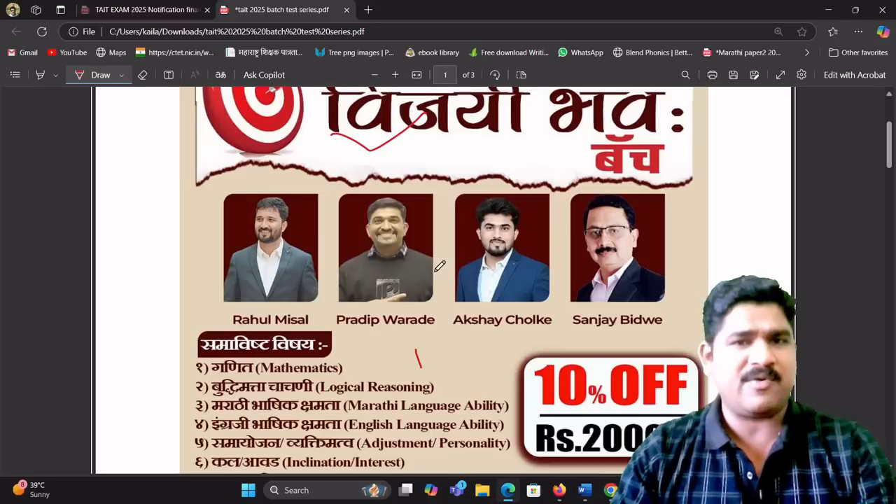
scroll(440, 266, down, 1)
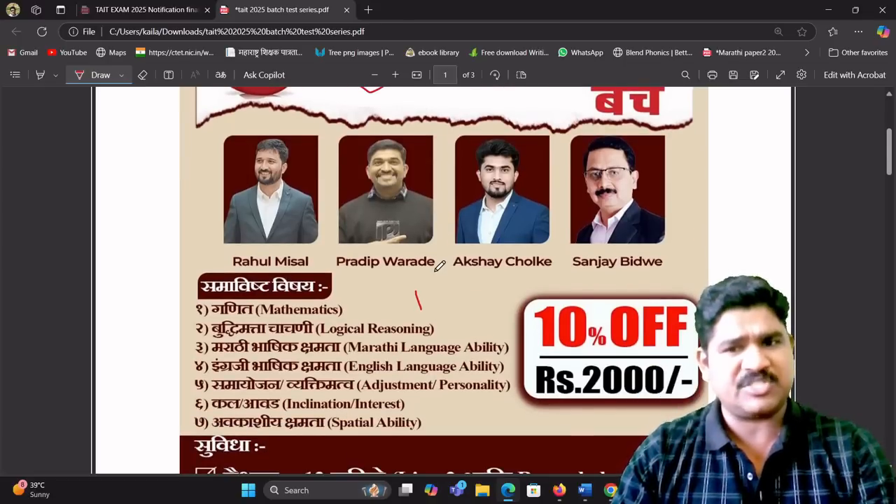
scroll(439, 266, down, 10)
scroll(439, 266, down, 6)
scroll(440, 266, down, 2)
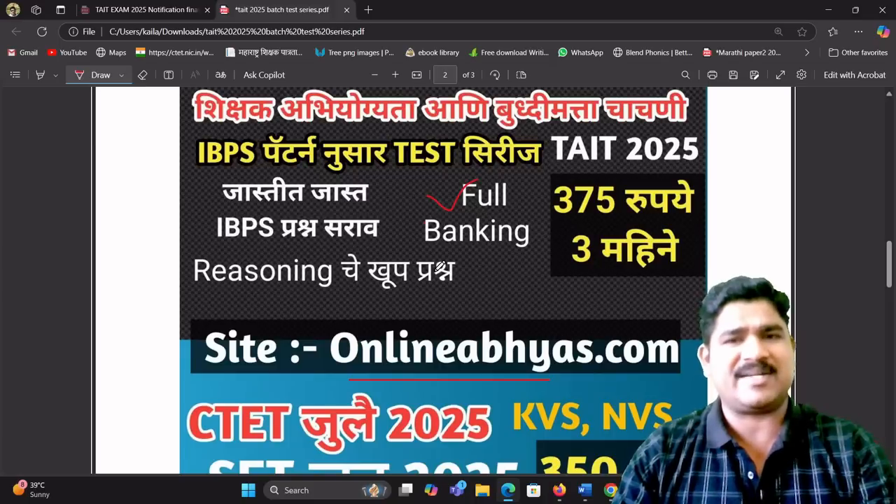
Switch back to the TAIT 2025 portal in Firefox and start a new registration.
mouse_move(606, 495)
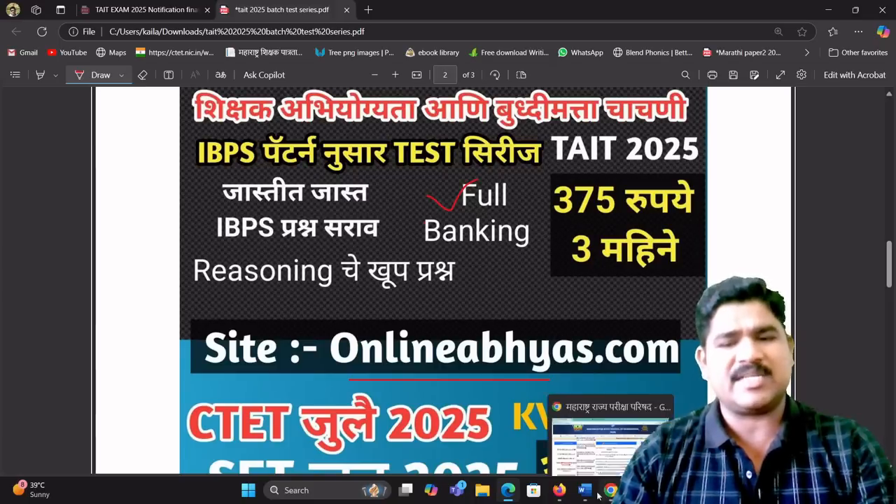
click(558, 490)
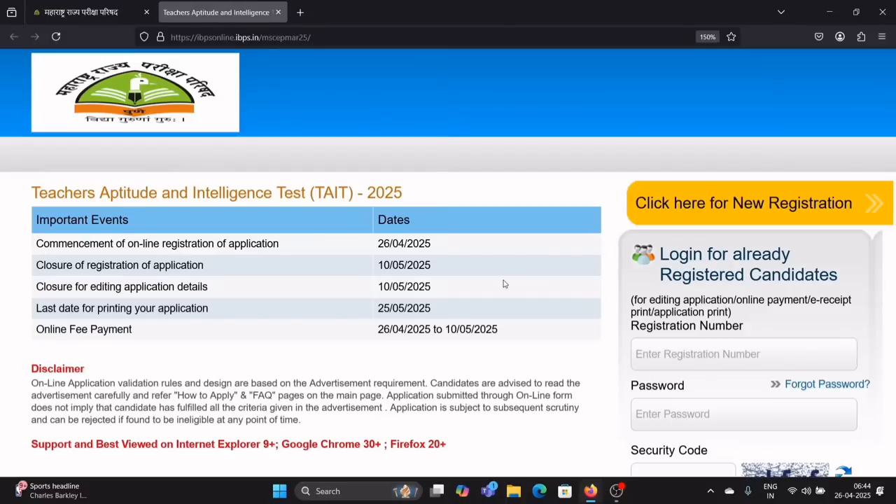
click(714, 205)
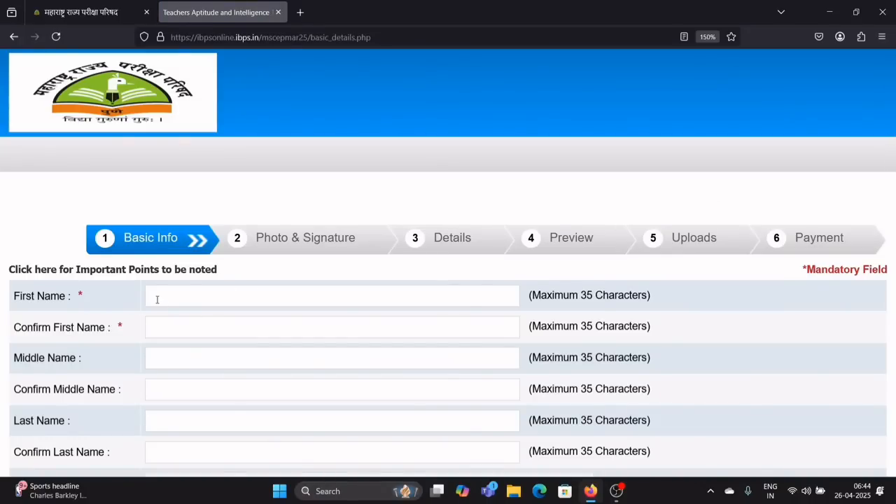
Examine the Basic Info form's fields for names, mobile numbers, email ID and security code.
scroll(159, 300, down, 8)
scroll(178, 188, up, 5)
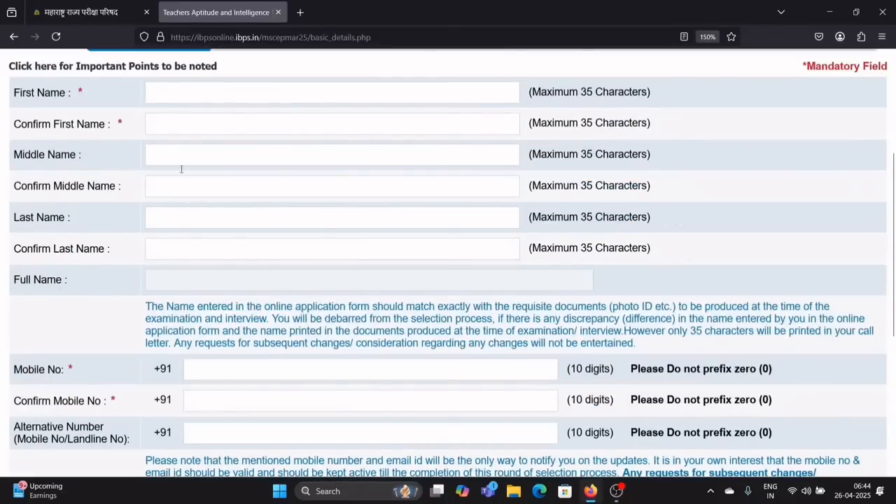
scroll(183, 157, up, 1)
scroll(182, 175, up, 1)
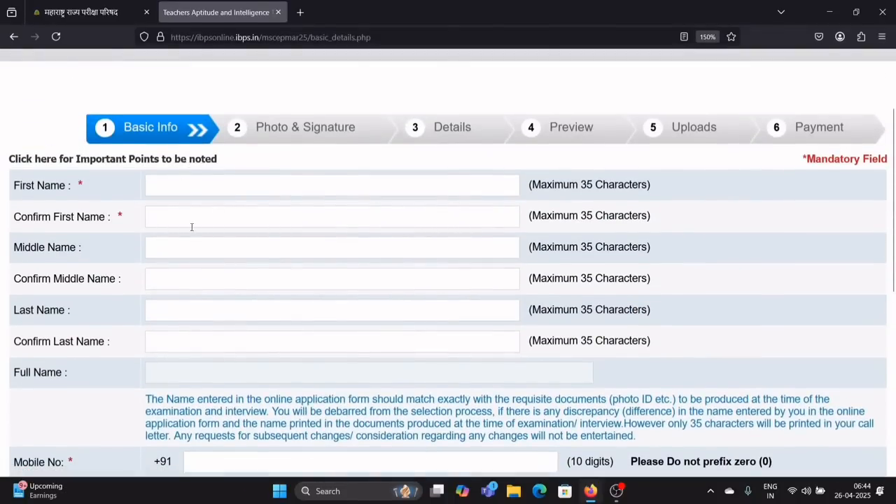
scroll(181, 318, down, 2)
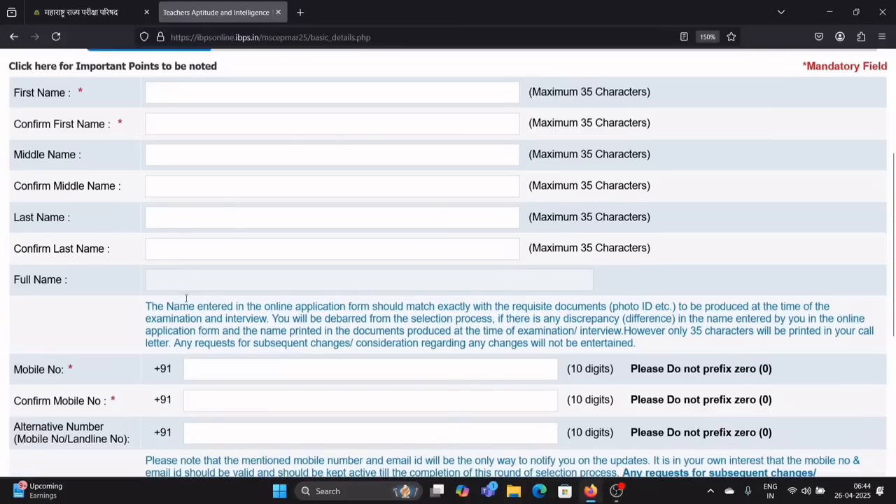
scroll(186, 241, up, 2)
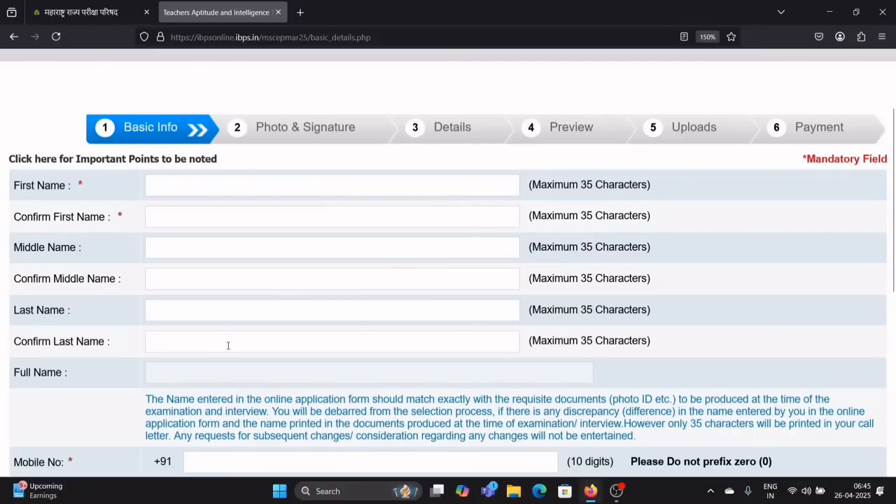
scroll(231, 341, down, 5)
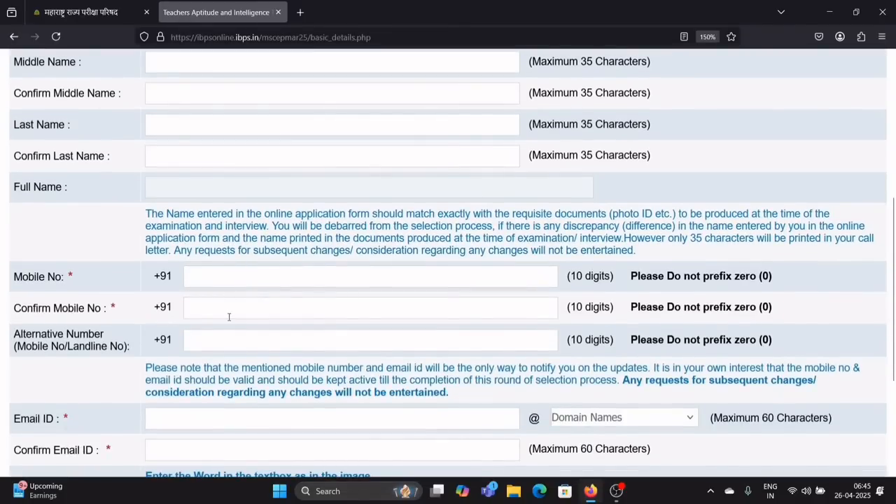
scroll(224, 340, down, 5)
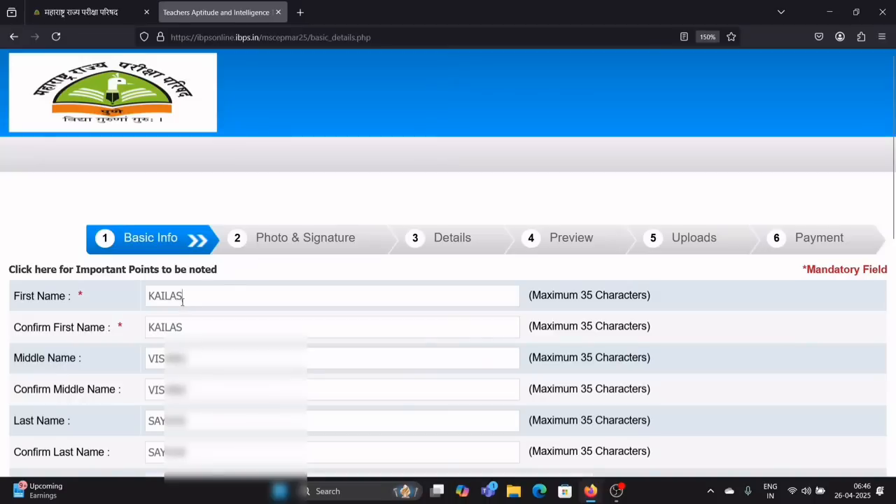
Save the completed Basic Info form and confirm that the entered data is correct.
drag(183, 301, 143, 301)
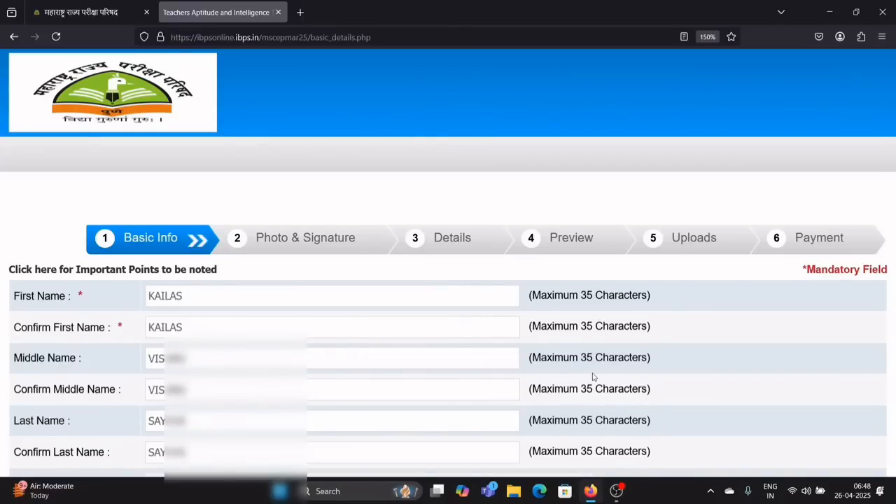
scroll(592, 377, down, 15)
click(816, 396)
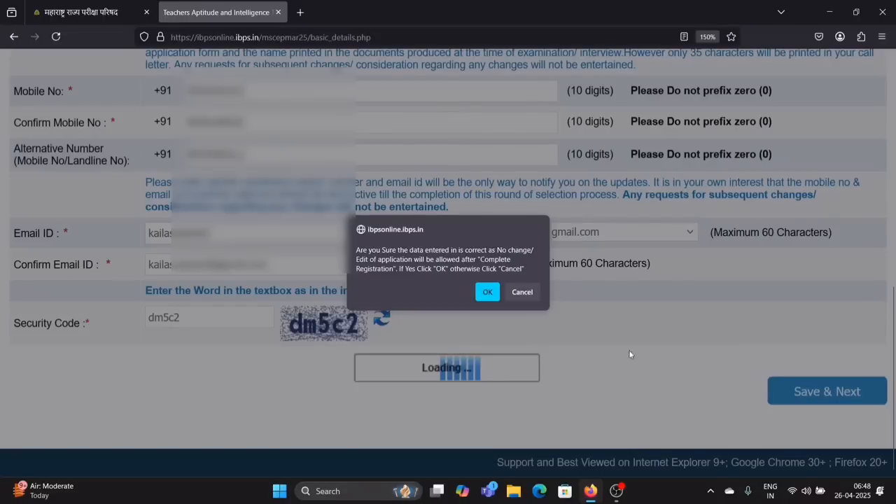
click(486, 294)
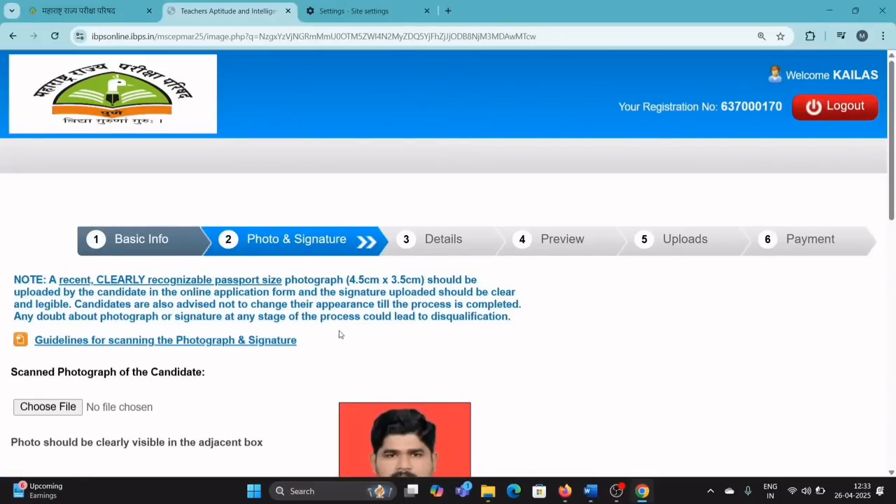
Review the photo and signature upload requirements, and save the candidate's photo captured with the webcam.
scroll(214, 331, down, 2)
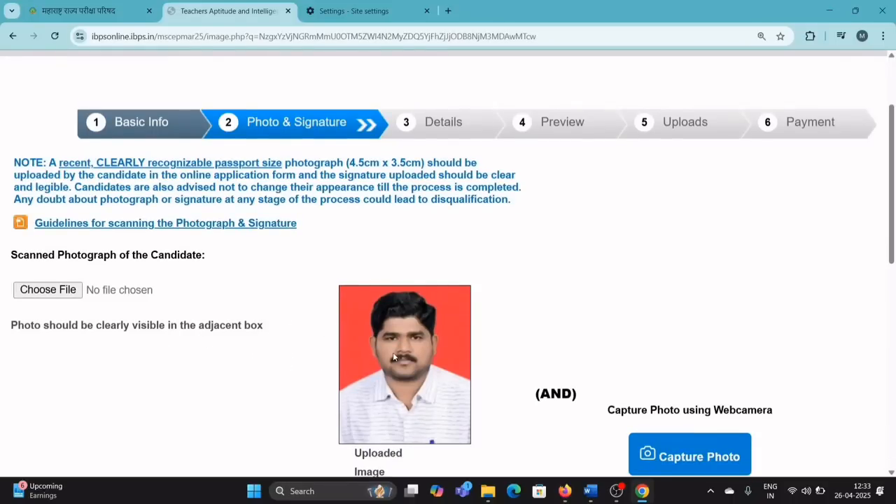
scroll(393, 352, down, 1)
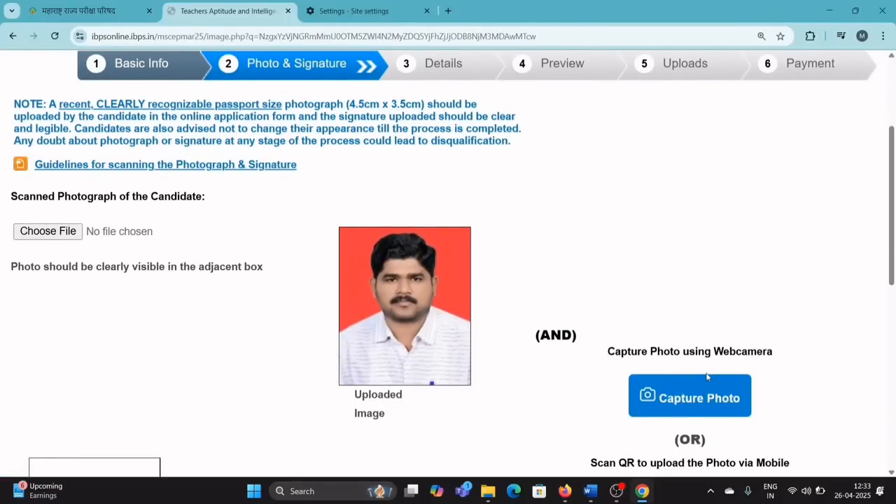
scroll(706, 376, down, 2)
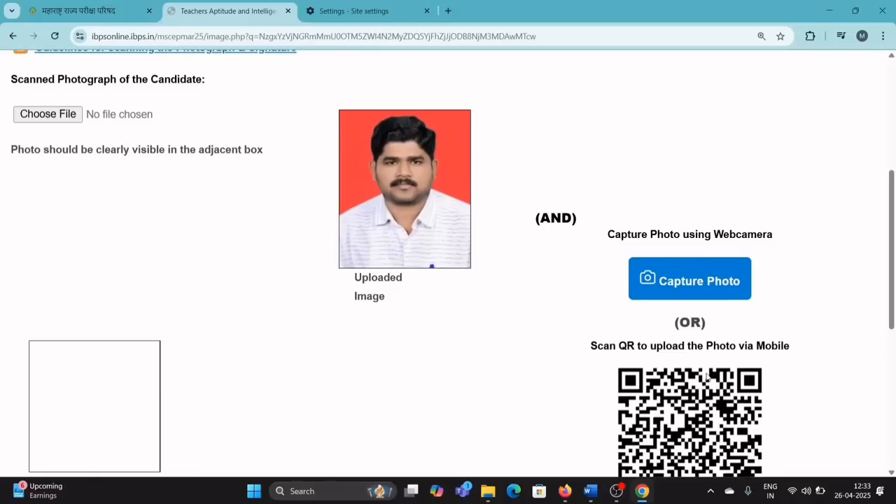
scroll(706, 377, down, 1)
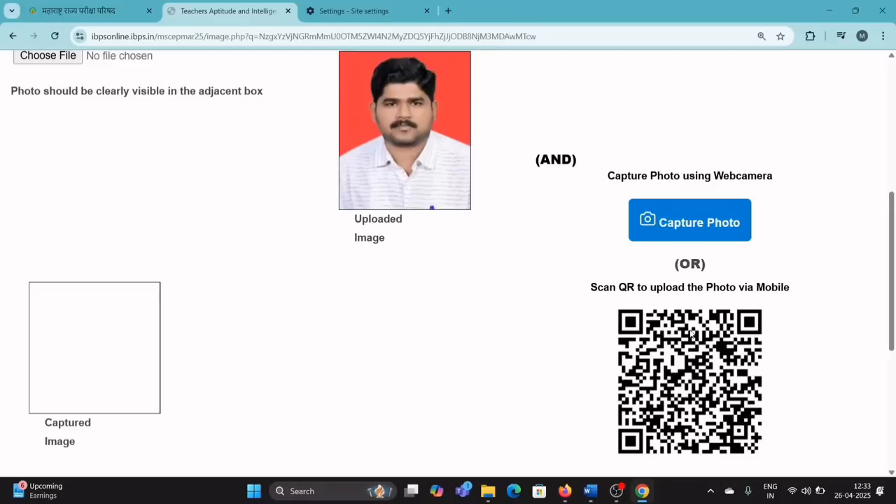
scroll(399, 353, down, 4)
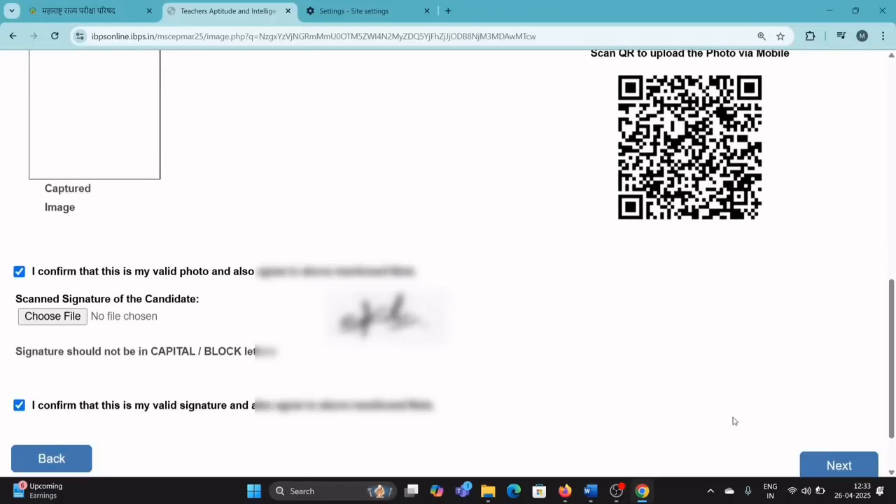
scroll(616, 344, up, 4)
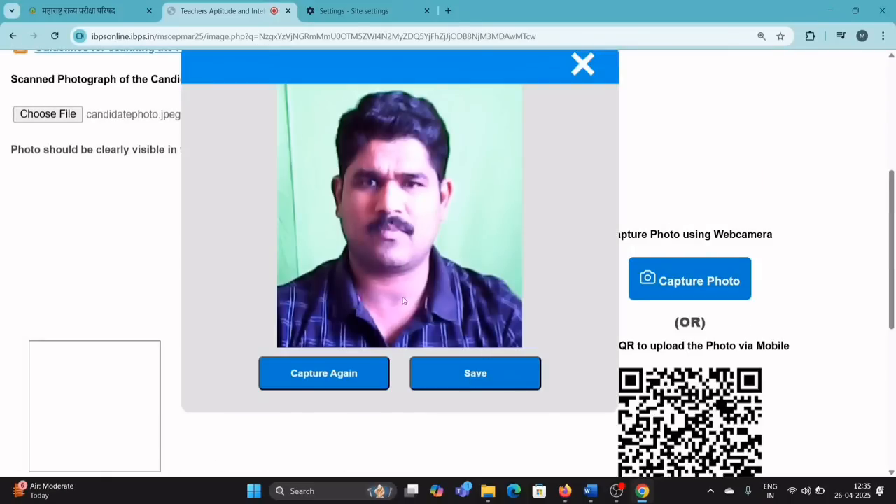
click(481, 379)
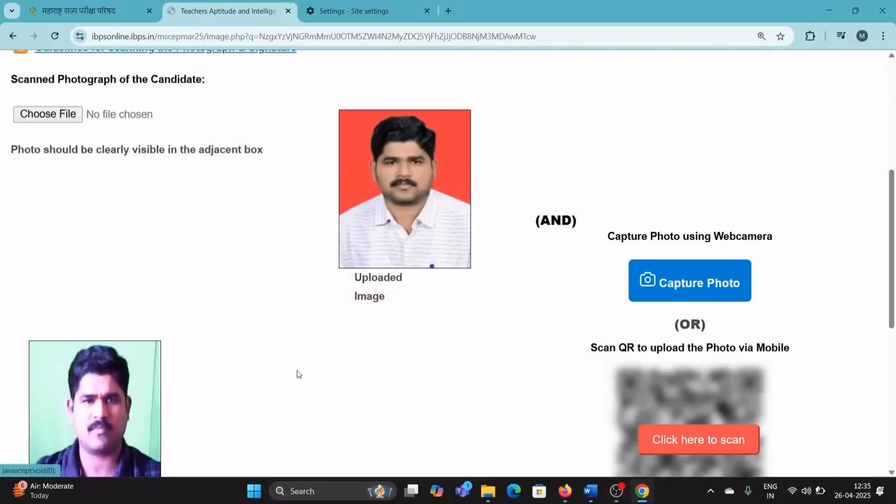
Check the captured photo, signature and both confirmations, and proceed to the Details section.
scroll(260, 369, down, 1)
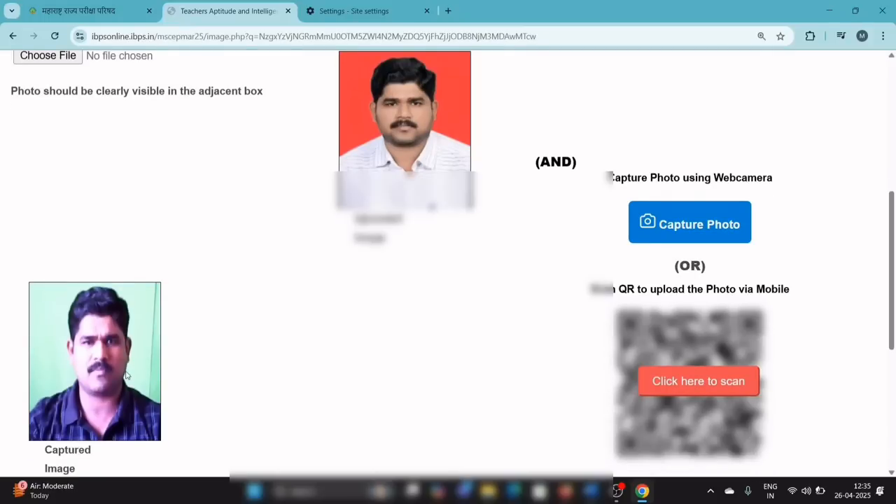
scroll(126, 376, down, 2)
scroll(126, 375, down, 2)
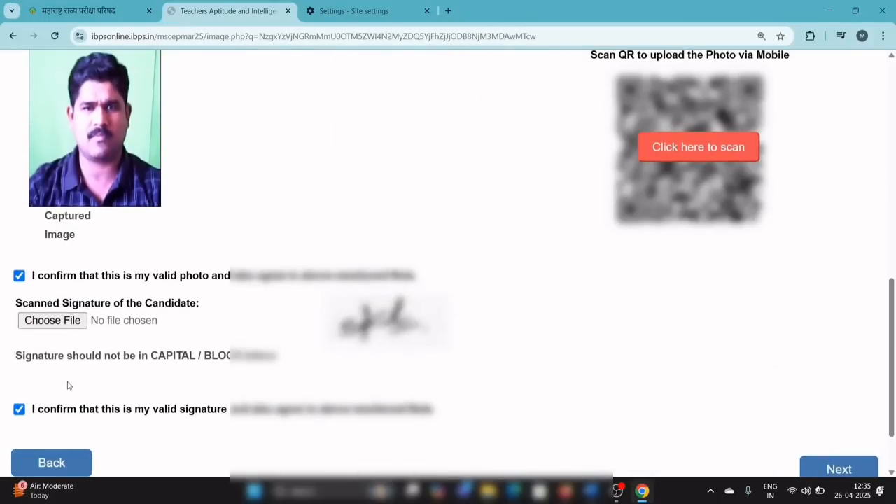
scroll(76, 380, down, 2)
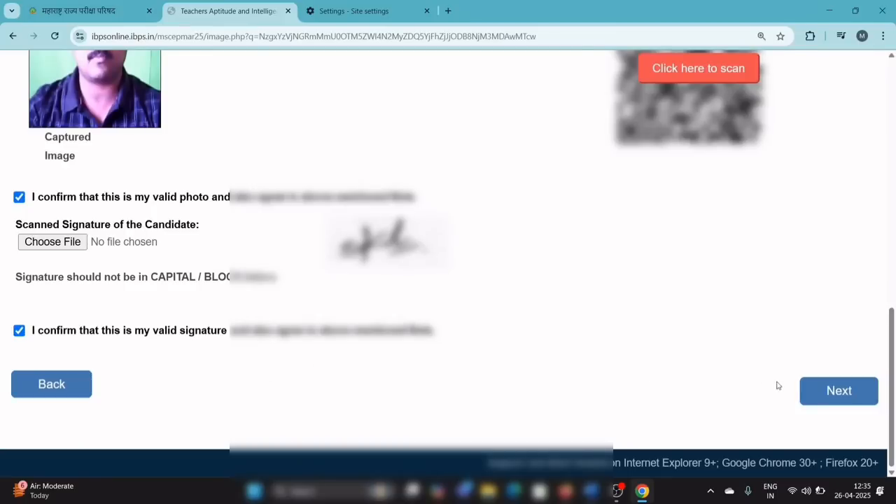
click(821, 401)
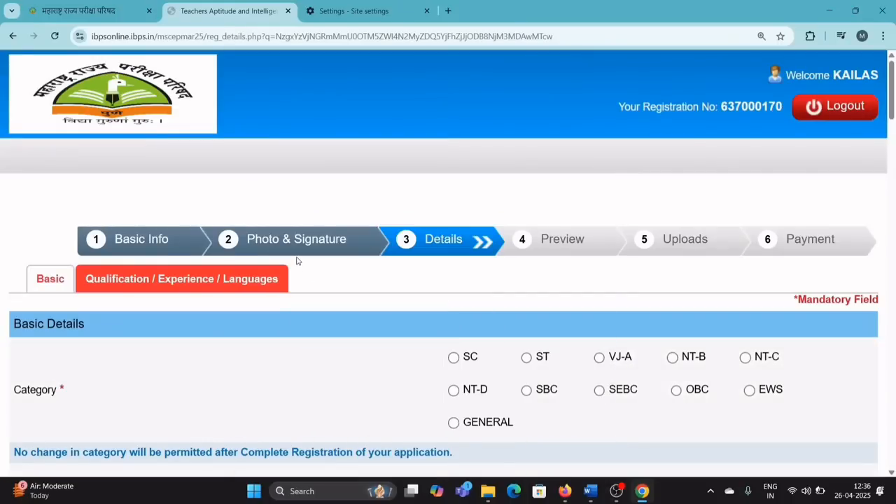
Set the category to OBC in the Basic Details and accept the notice about category changes.
scroll(296, 260, down, 2)
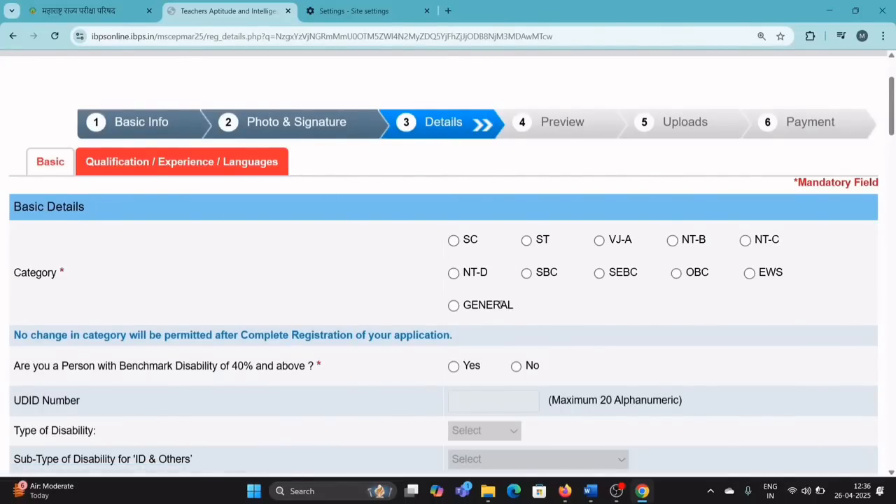
click(676, 274)
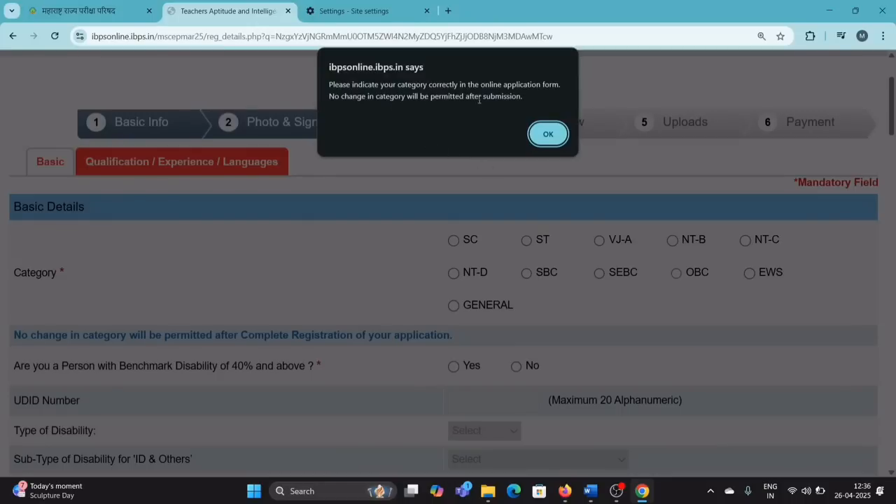
click(547, 134)
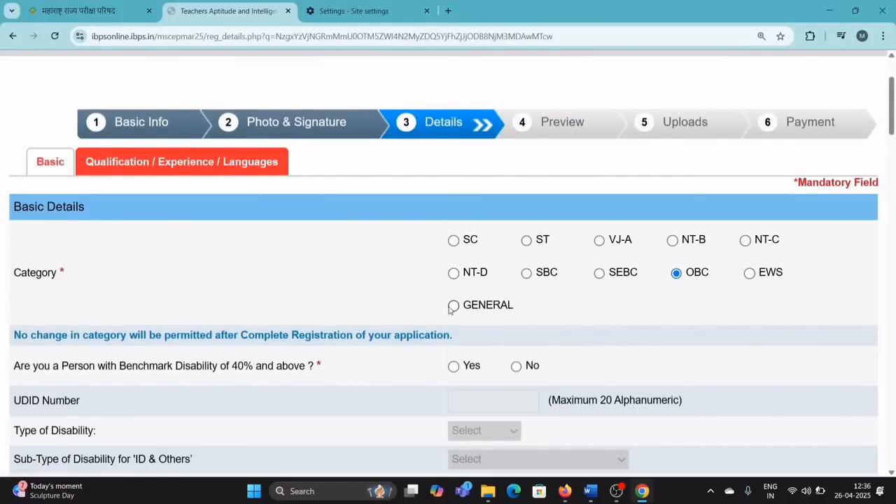
Answer No to being a Person with Benchmark Disability of 40% and above.
scroll(429, 299, down, 2)
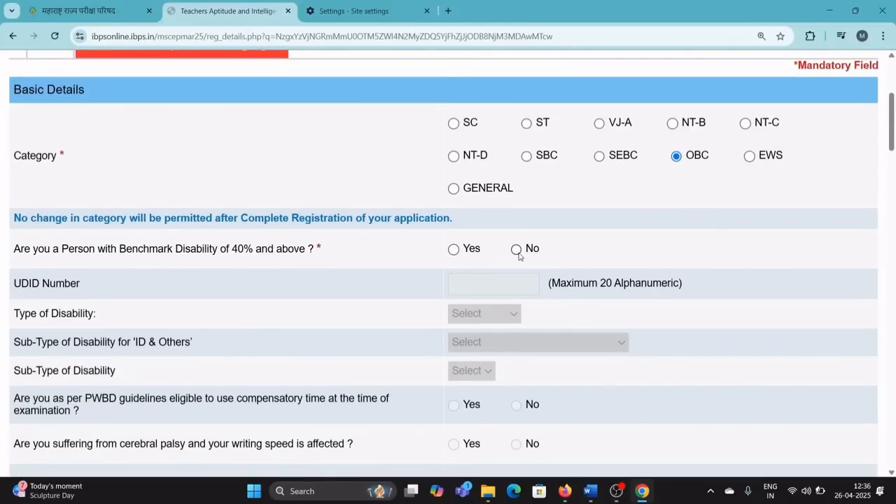
click(453, 251)
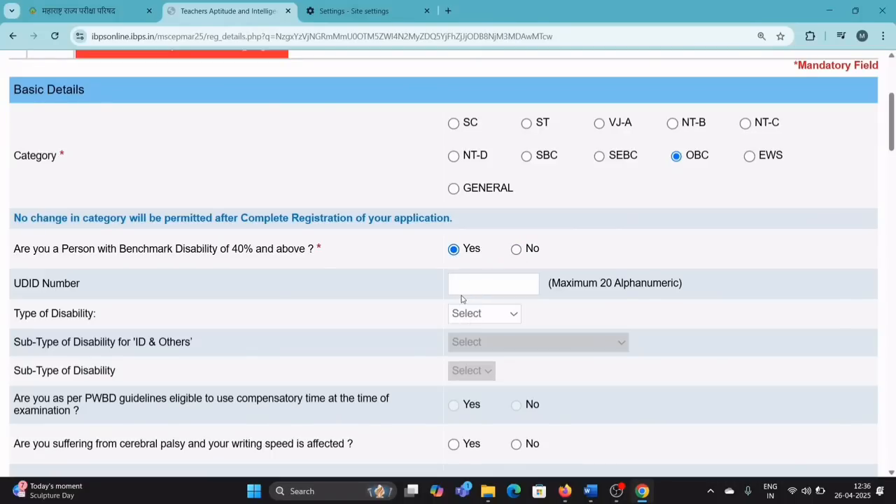
click(516, 249)
Answer Yes to possessing a recent Non-creamy layer certificate issued by the Competent Authority of Govt. of Maharashtra.
scroll(508, 270, down, 2)
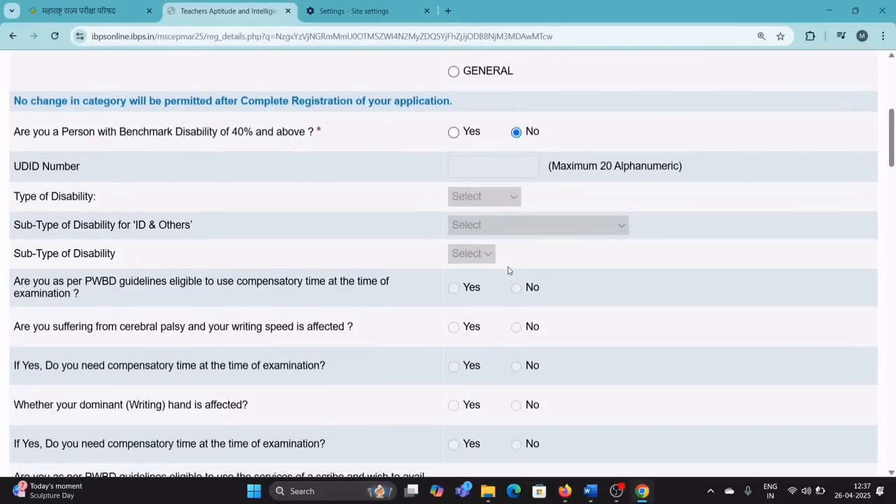
scroll(508, 270, down, 2)
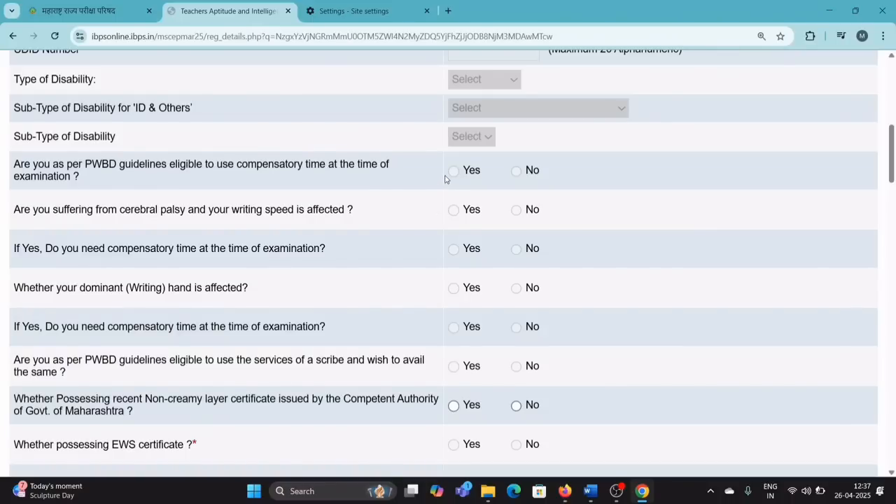
scroll(464, 289, down, 1)
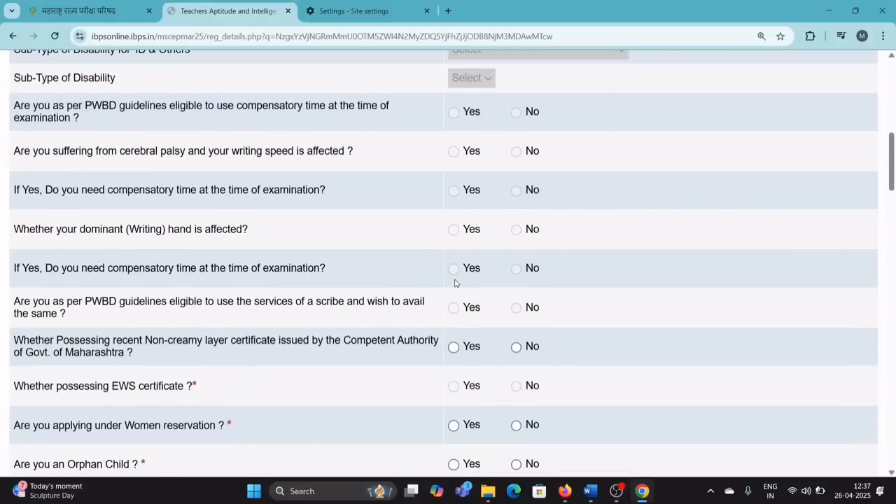
scroll(455, 283, down, 2)
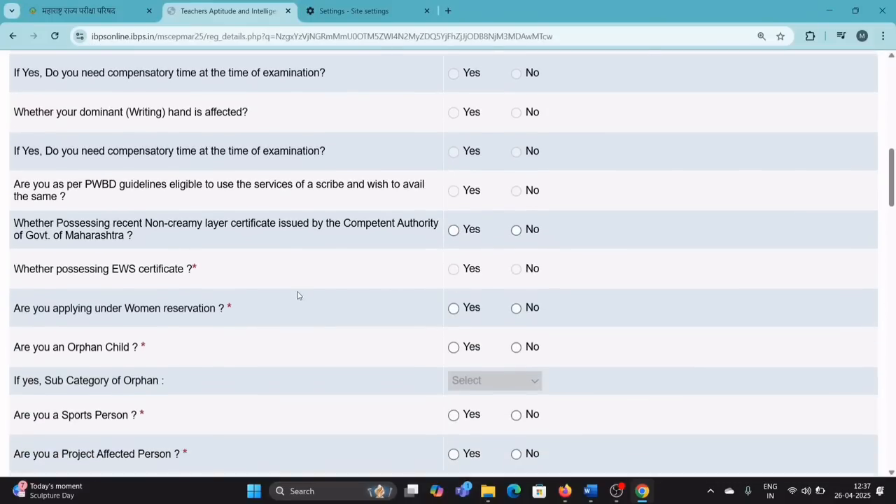
scroll(297, 287, down, 1)
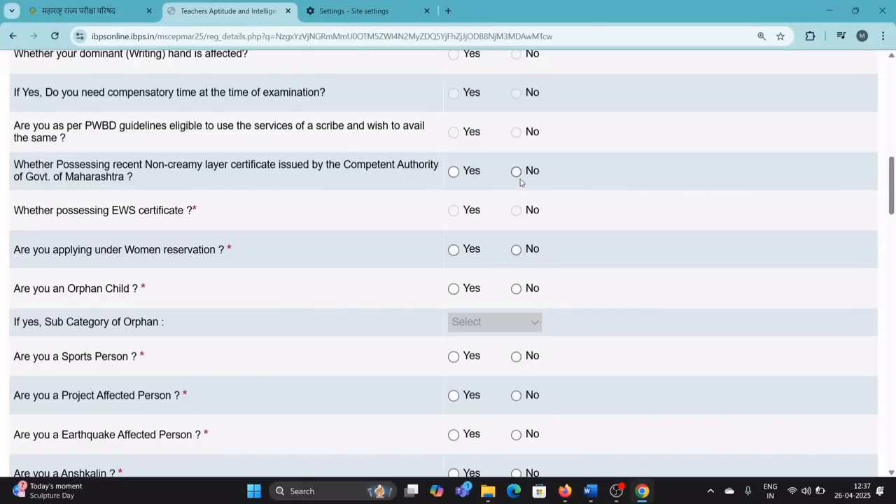
click(453, 172)
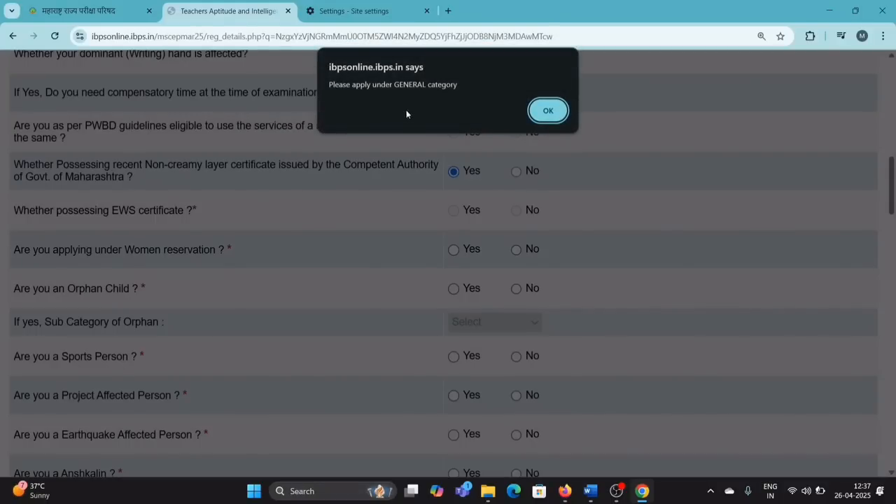
click(547, 111)
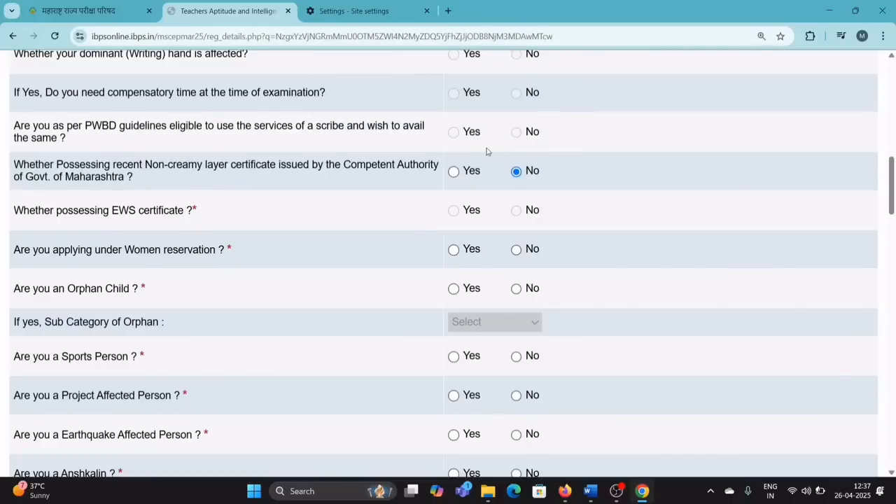
scroll(516, 184, up, 5)
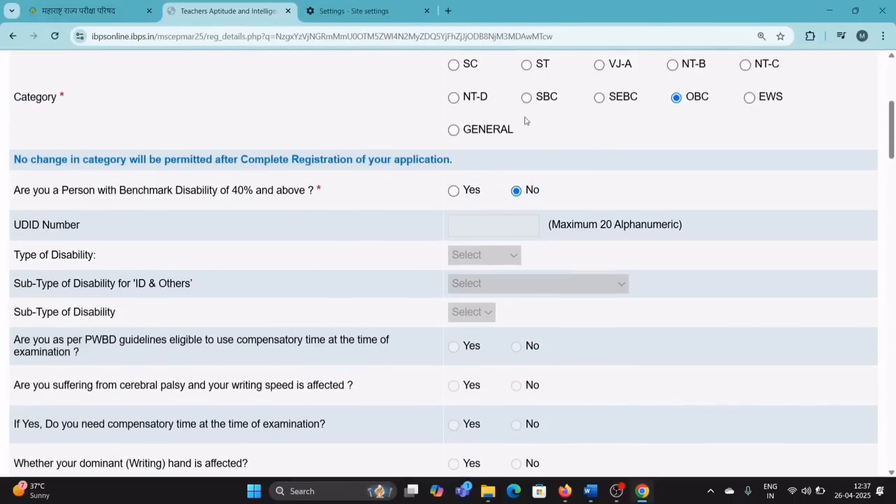
scroll(679, 116, down, 4)
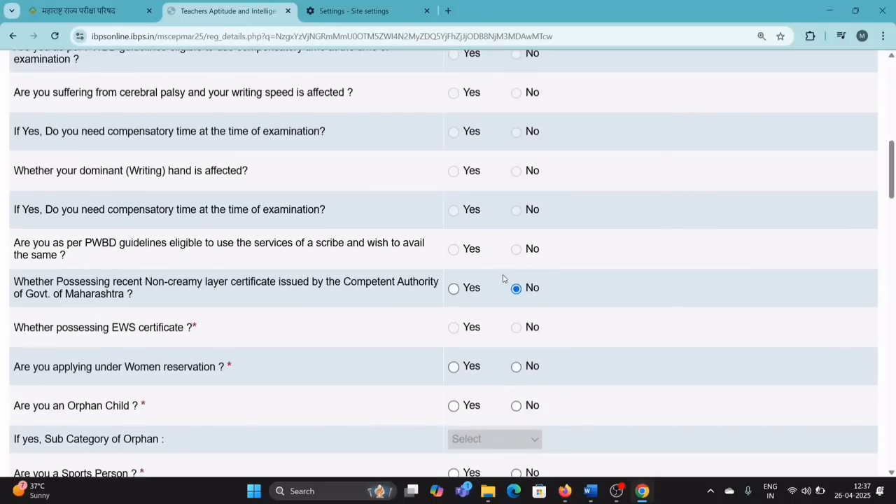
click(454, 293)
Answer No to applying under Women reservation and to being a Project Affected Person, Earthquake Affected Person and Anshkalin.
scroll(456, 294, down, 1)
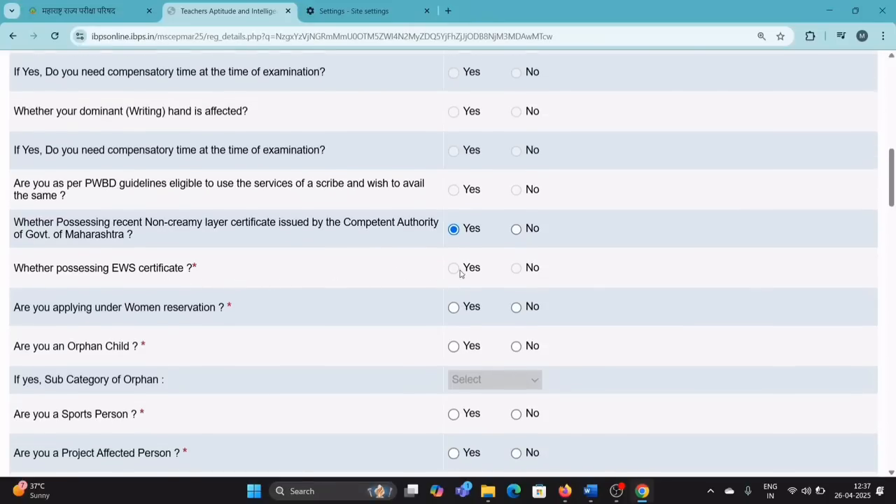
scroll(460, 273, down, 1)
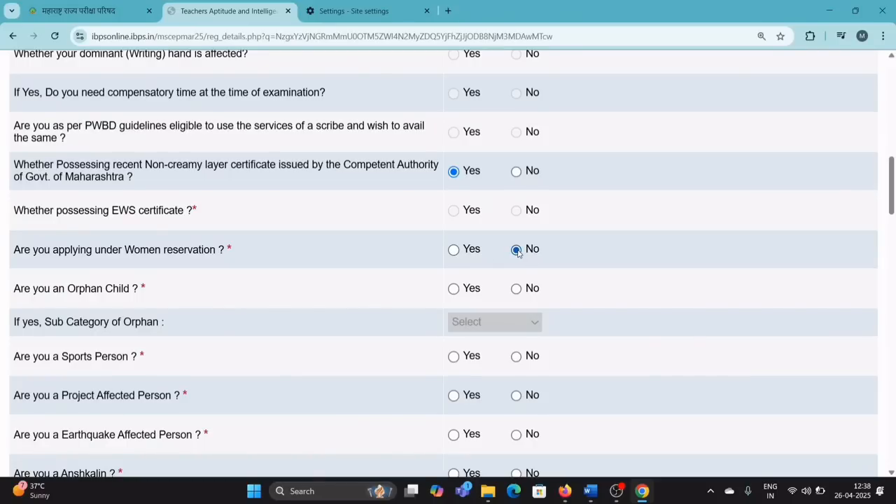
scroll(518, 252, down, 2)
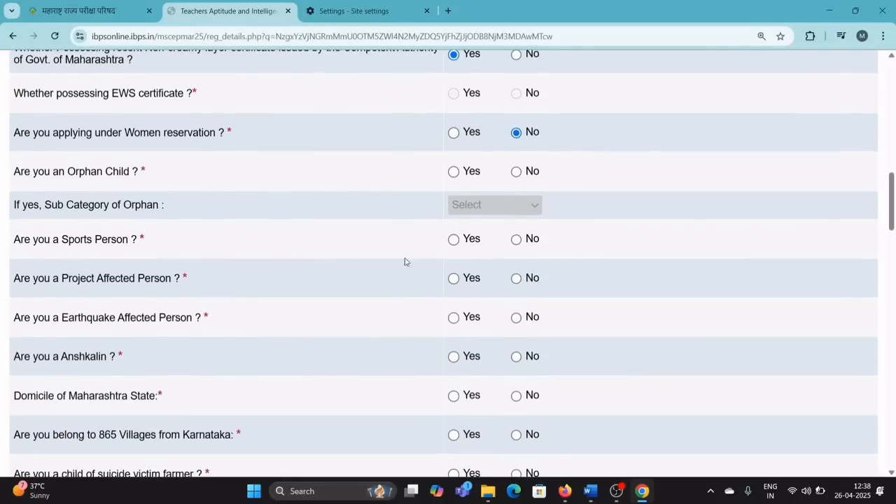
scroll(358, 251, down, 1)
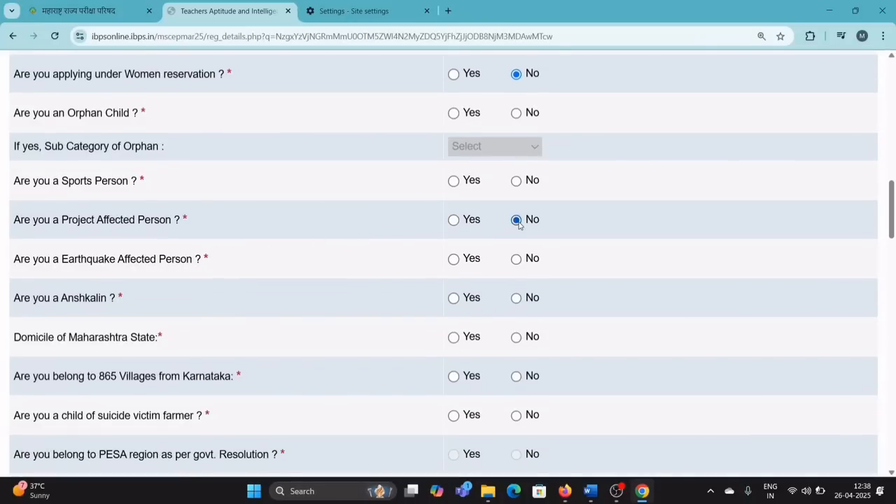
click(517, 260)
click(516, 298)
Answer Yes to Domicile of Maharashtra State, and No to the 865 Villages from Karnataka and child of suicide victim farmer questions.
scroll(516, 301, down, 1)
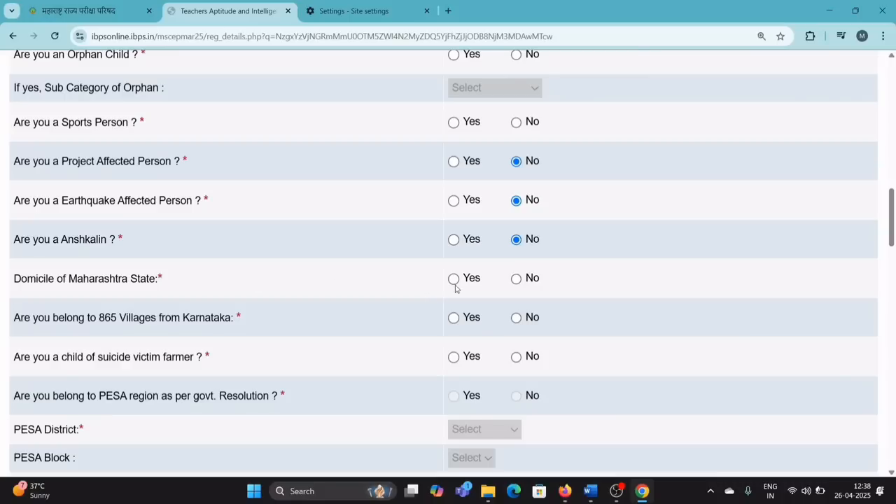
click(516, 279)
click(453, 279)
scroll(453, 283, down, 1)
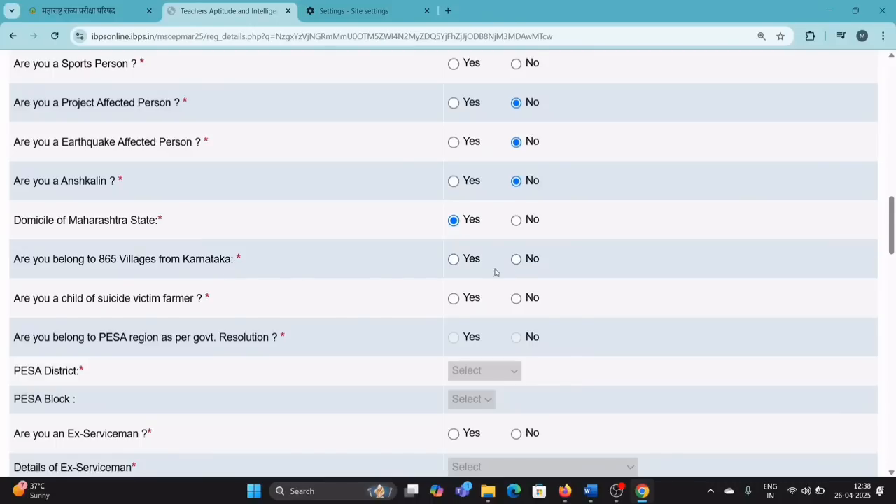
click(516, 262)
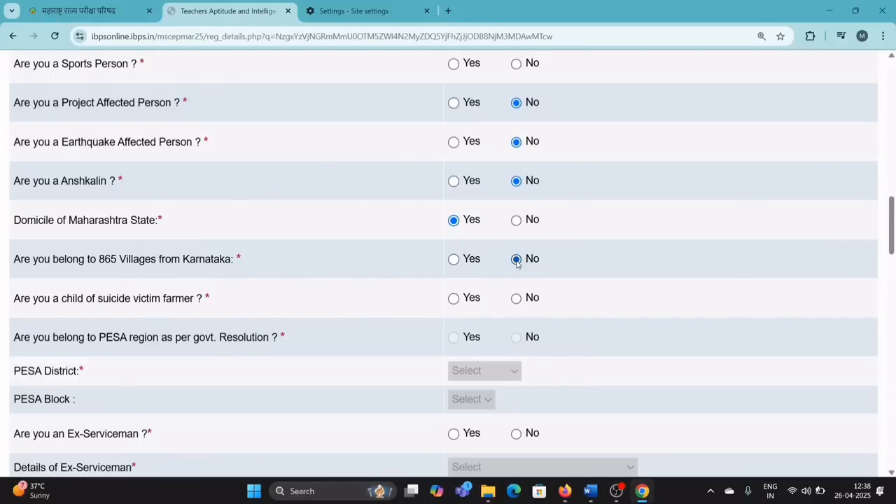
click(518, 301)
Check the available Ex-Serviceman detail options, and answer No to being an Ex-Serviceman.
scroll(518, 301, down, 1)
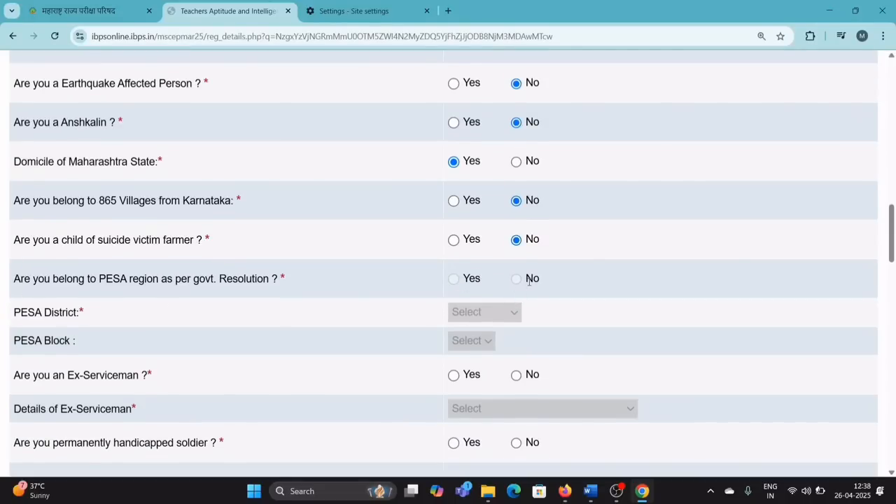
scroll(469, 292, down, 1)
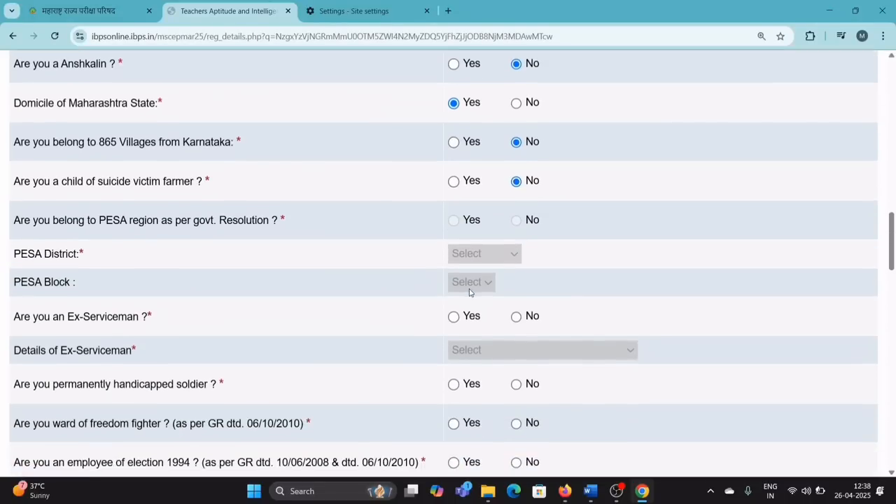
scroll(447, 295, down, 1)
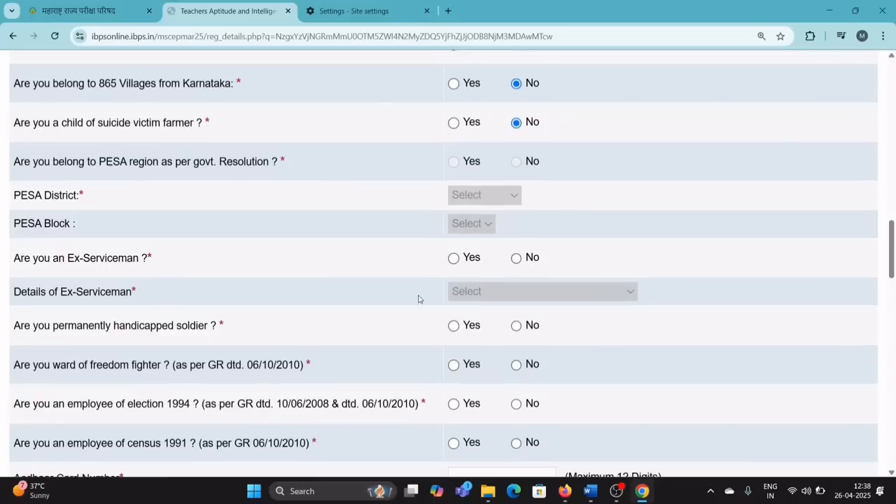
click(453, 258)
click(502, 294)
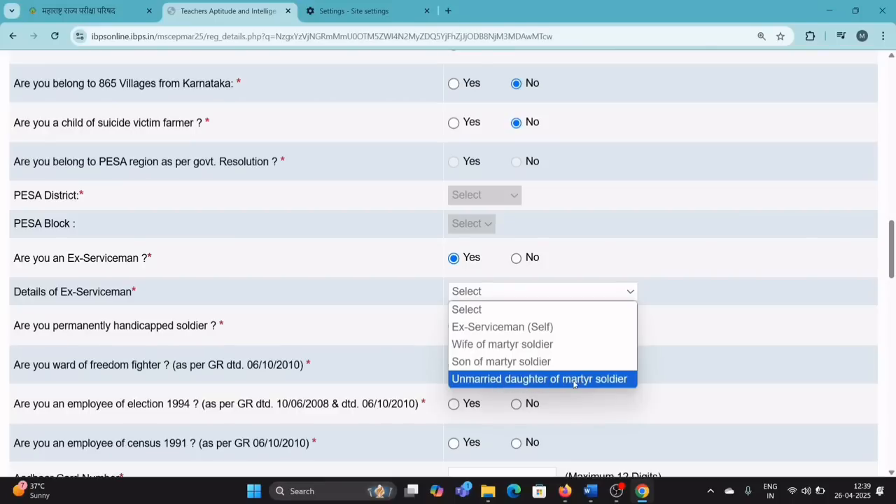
click(515, 259)
Answer No to the permanently handicapped soldier, ward of freedom fighter, election 1994 employee and census 1991 employee questions.
scroll(516, 262, down, 1)
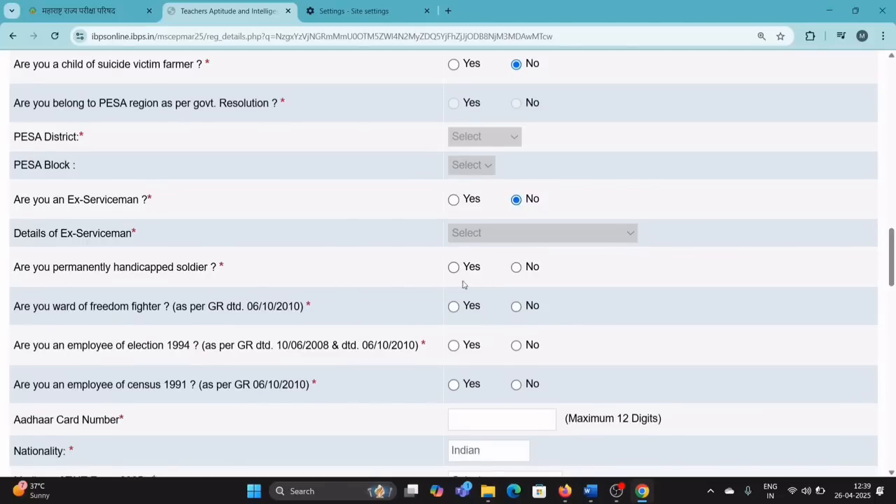
click(516, 269)
scroll(517, 275, down, 1)
scroll(517, 275, down, 2)
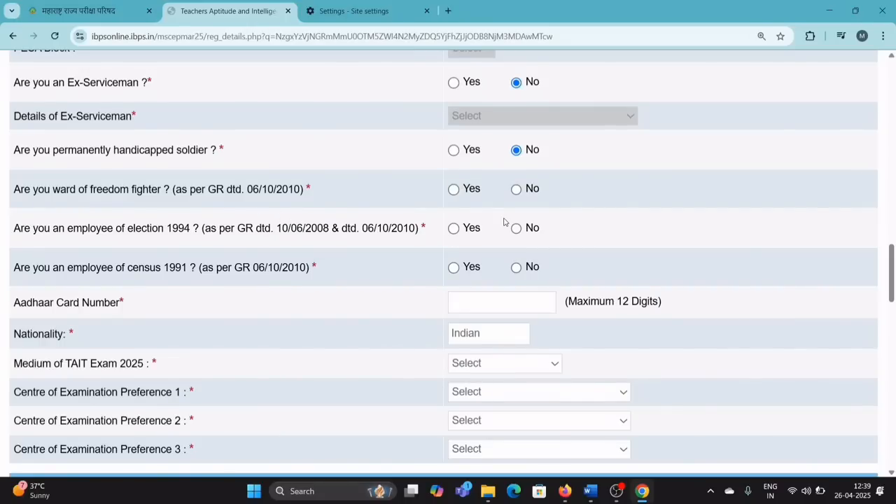
click(516, 192)
click(515, 228)
click(516, 269)
Set the Medium of TAIT Exam 2025 to ENGLISH-MARATHI.
scroll(516, 273, down, 1)
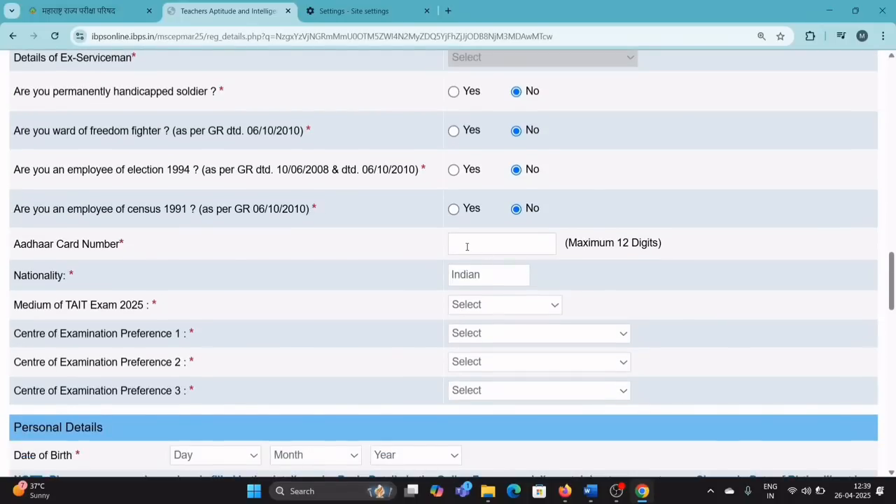
scroll(466, 217, down, 1)
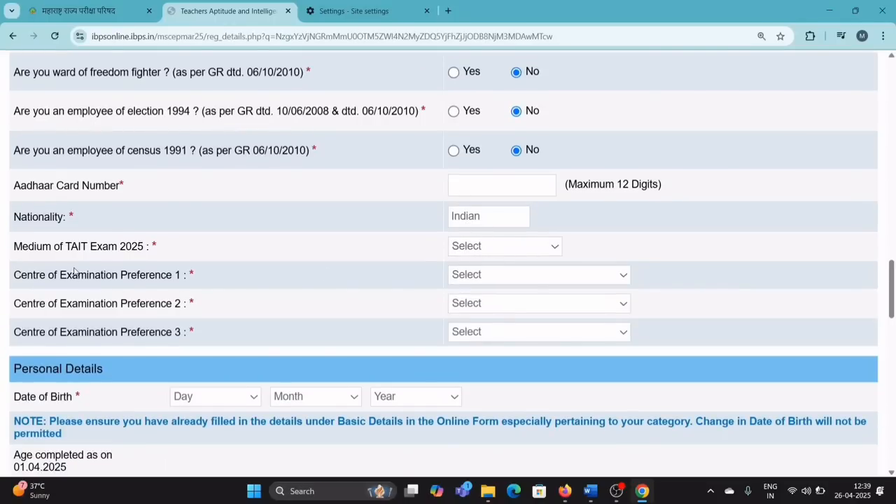
click(506, 251)
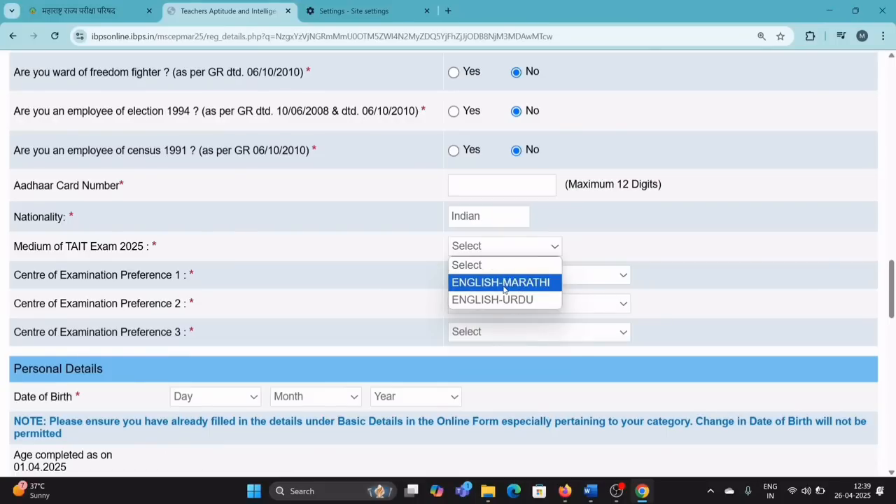
click(504, 283)
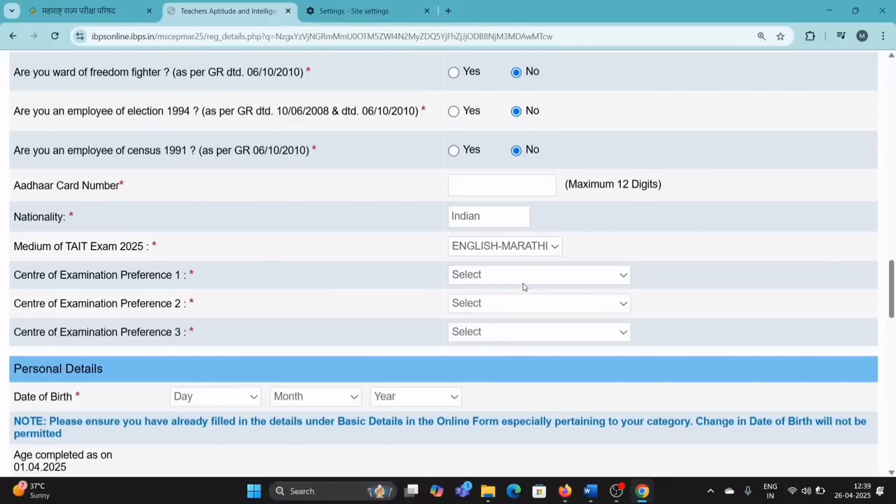
Examine the examination centre preferences and the Personal Details fields for date of birth, candidate's name, gender and twin sibling.
scroll(511, 330, down, 2)
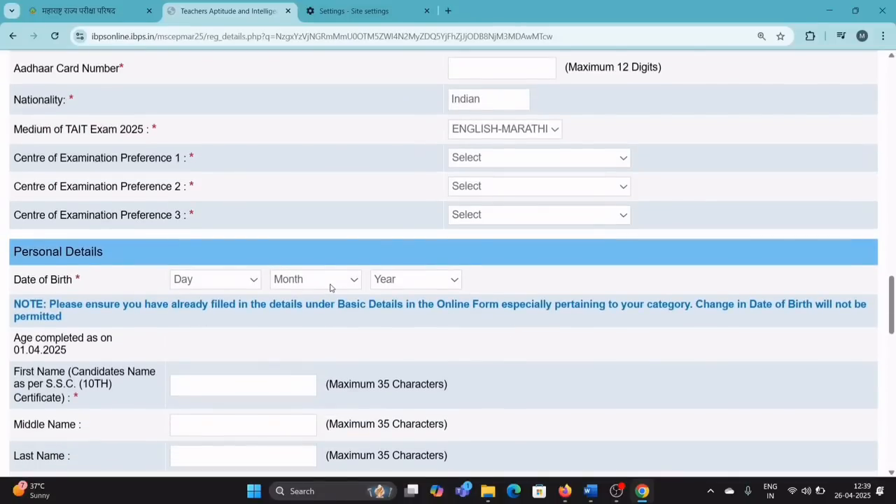
scroll(331, 287, down, 1)
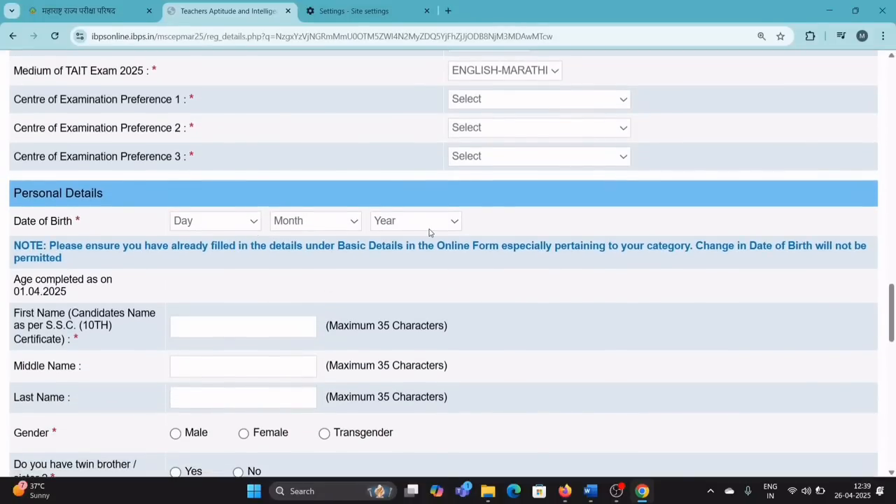
scroll(423, 234, down, 1)
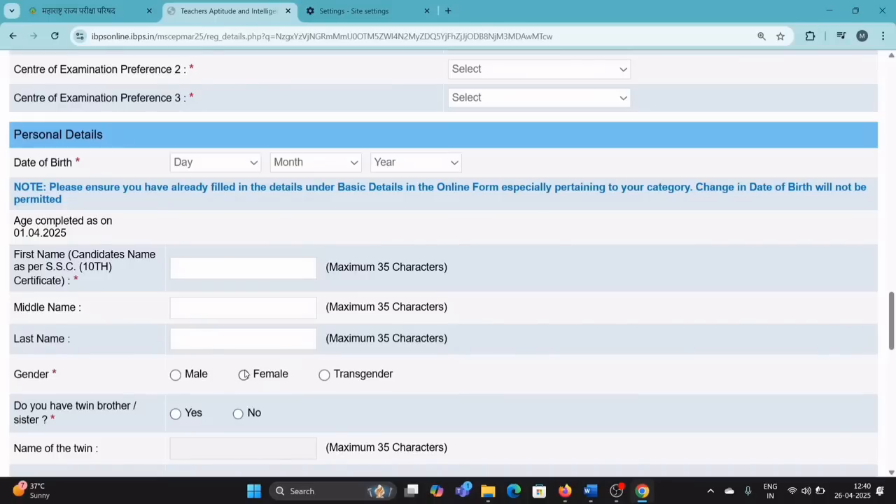
scroll(244, 375, up, 3)
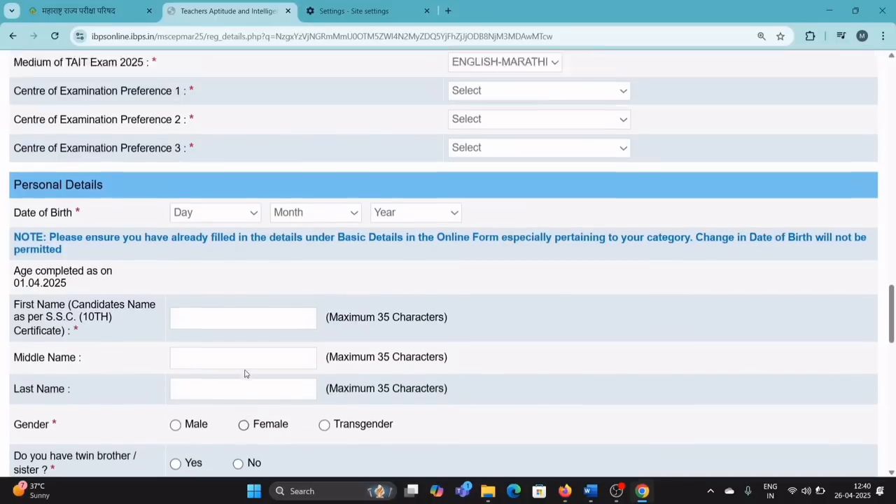
Check the list of exam centres and set Centre of Examination Preference 3 to SANGLI.
click(486, 332)
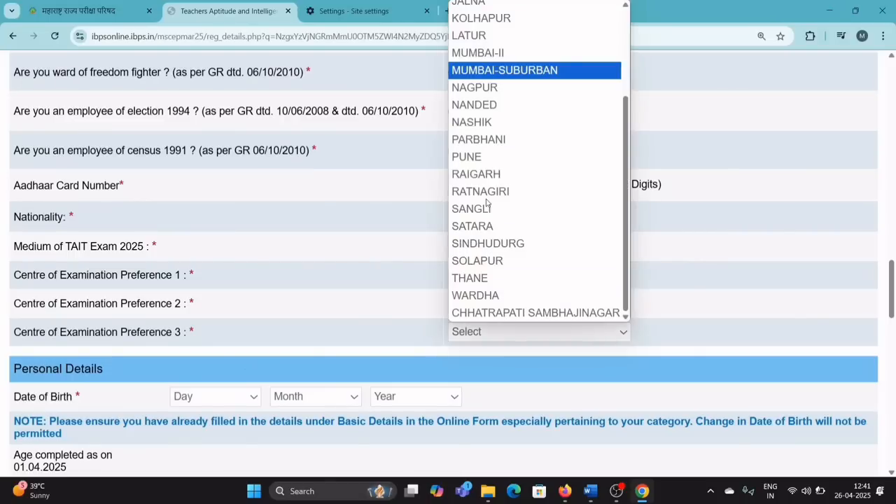
scroll(486, 202, up, 3)
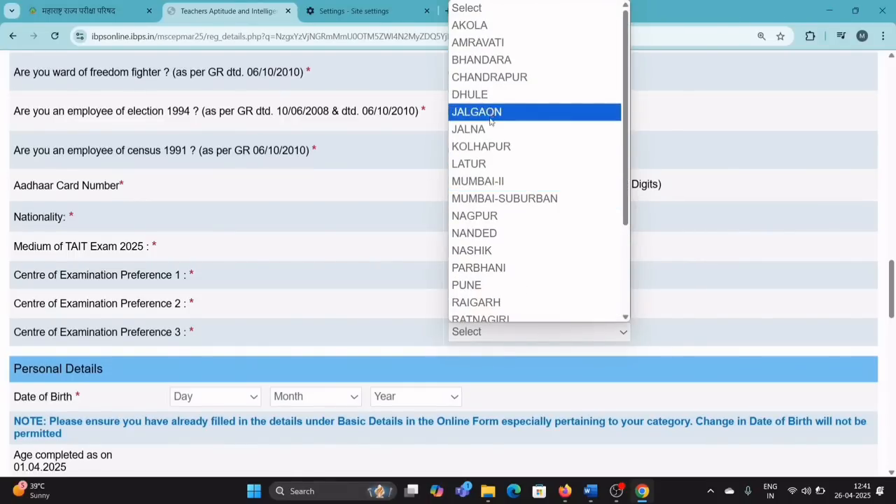
scroll(492, 245, down, 3)
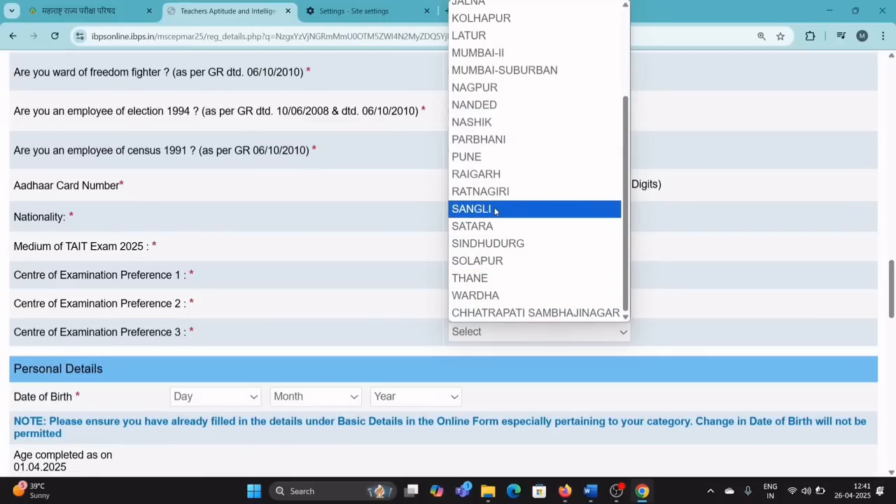
click(494, 209)
Enter 1 as the number of children born after 28/03/2006 in the Personal Details section.
scroll(494, 210, down, 5)
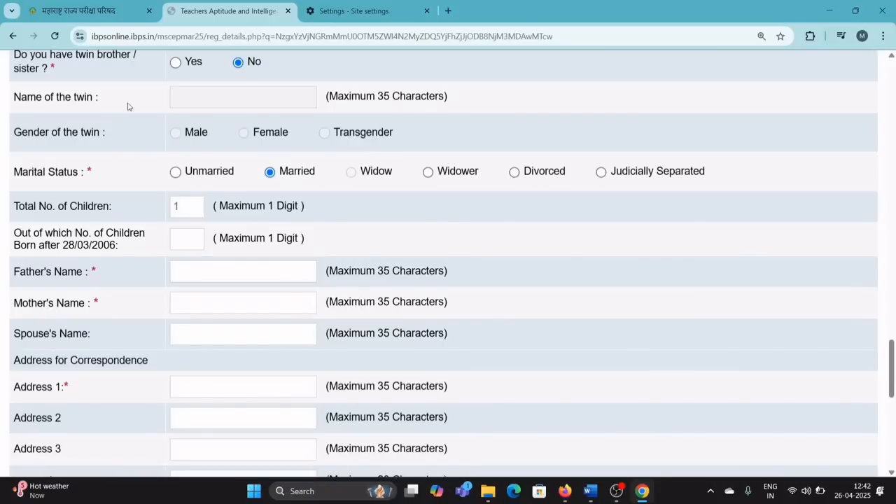
scroll(102, 113, up, 1)
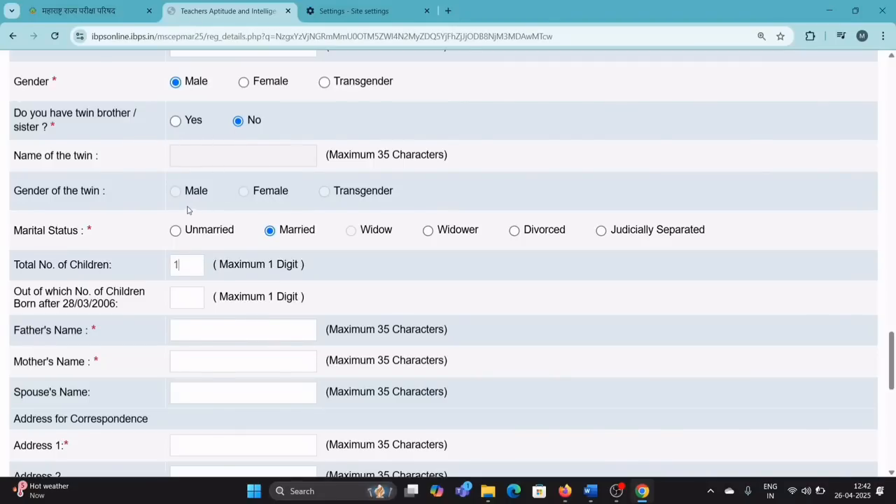
scroll(189, 210, down, 1)
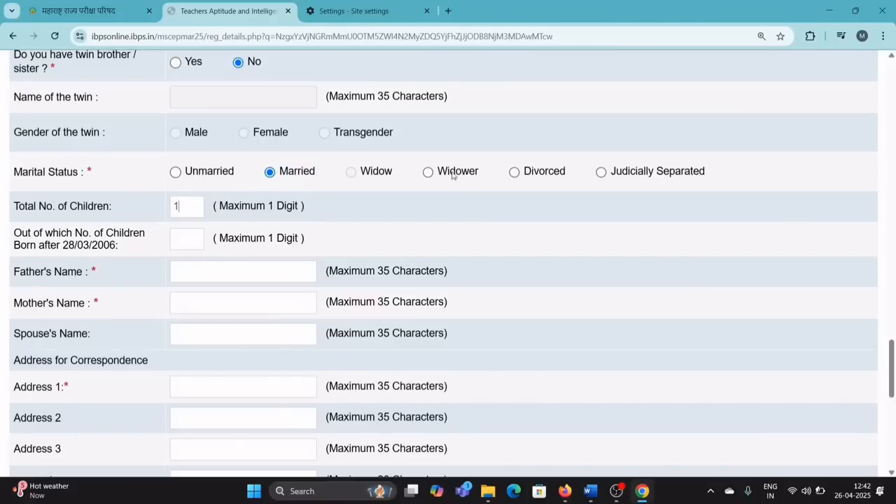
click(185, 213)
scroll(186, 214, down, 1)
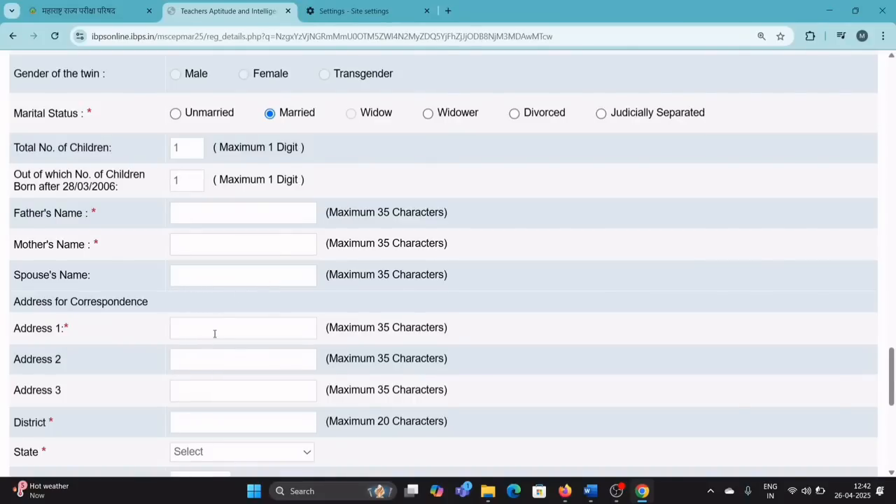
Validate the completed basic details and save them to continue to the Qualification / Experience / Languages section.
scroll(230, 332, down, 4)
scroll(230, 332, down, 2)
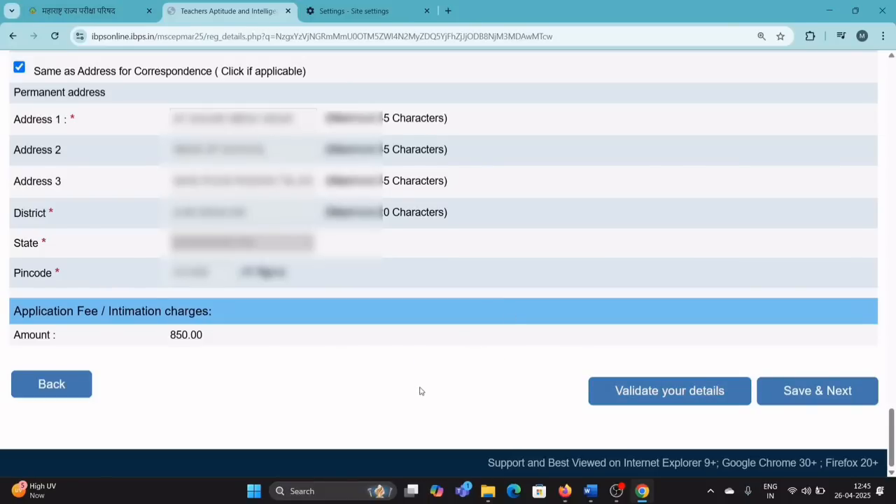
click(672, 394)
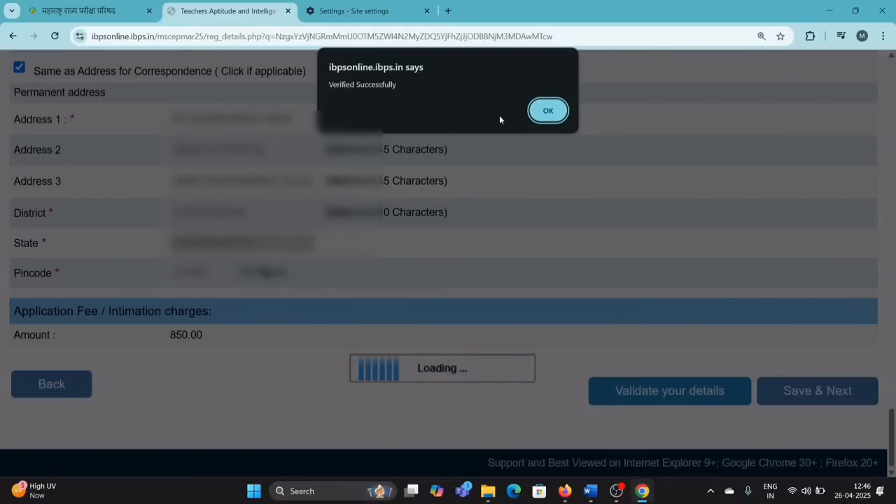
click(546, 116)
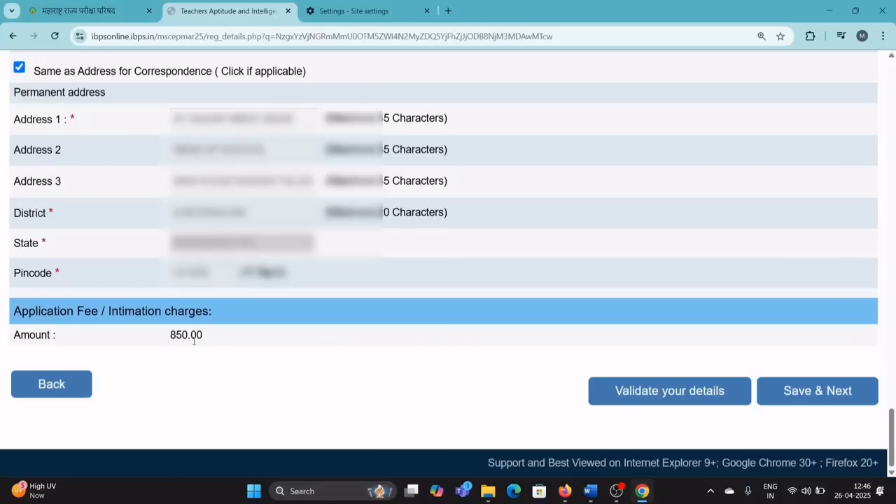
click(796, 403)
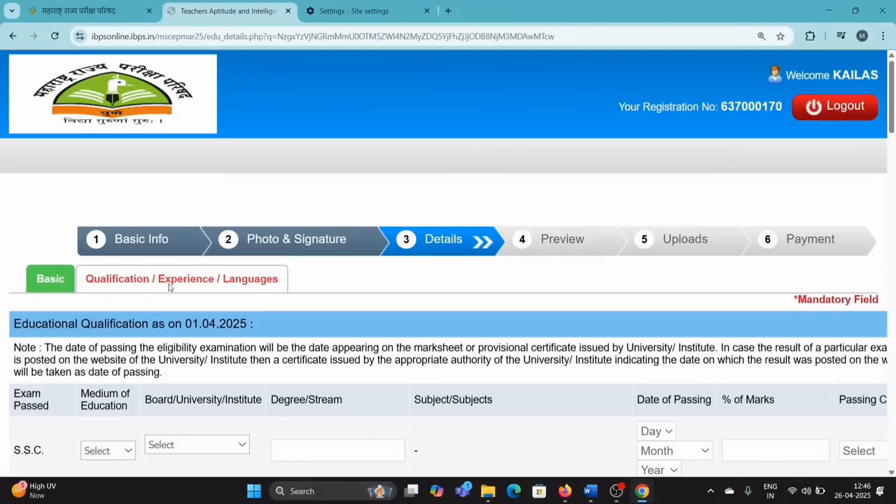
Examine the Educational Qualification table rows from S.S.C. through PhD. and Others 2.
scroll(183, 282, down, 4)
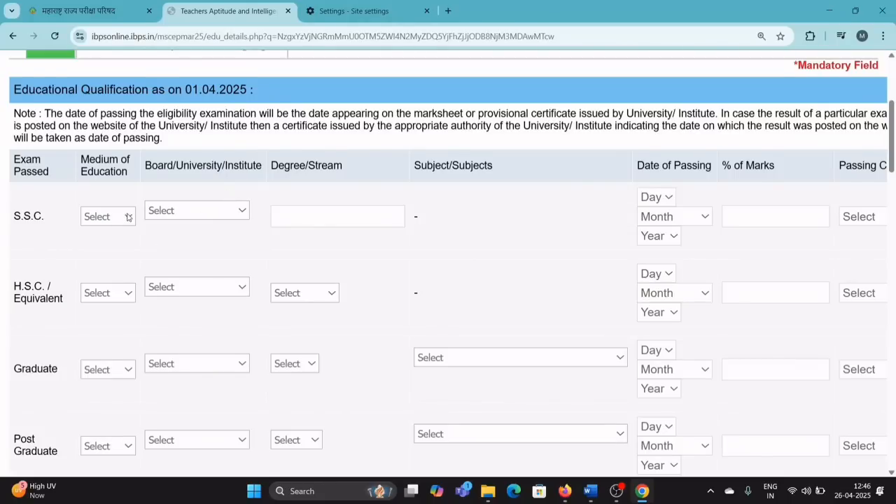
scroll(127, 228, down, 2)
scroll(123, 228, down, 2)
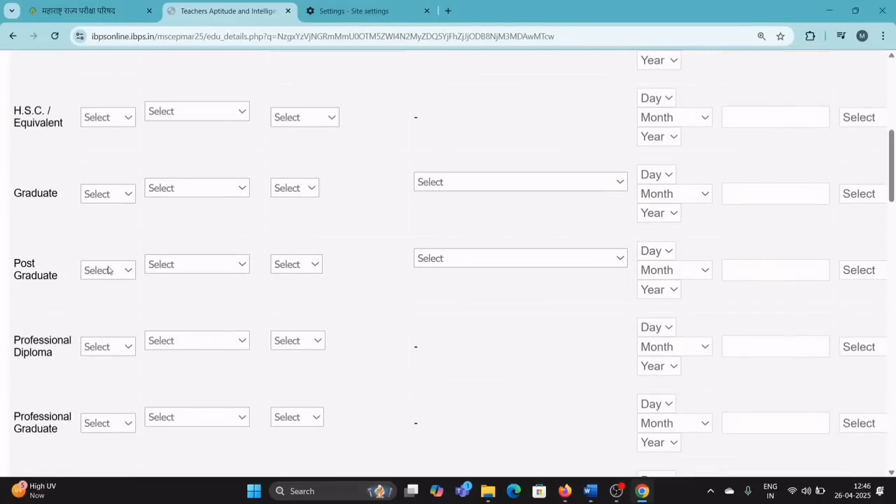
scroll(111, 270, down, 1)
scroll(105, 252, down, 2)
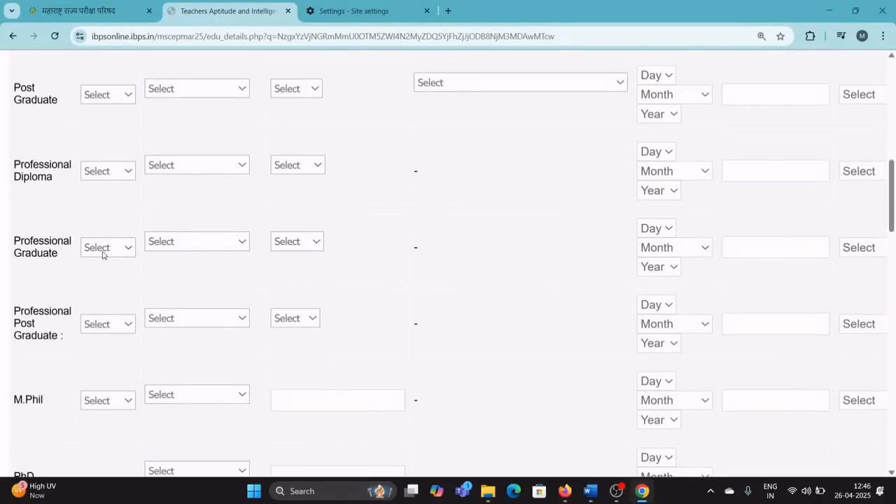
scroll(104, 256, down, 1)
scroll(104, 255, down, 3)
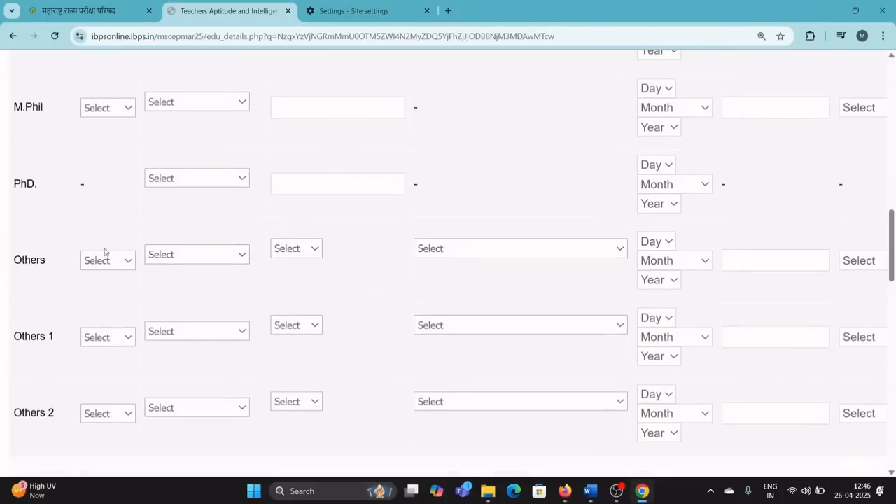
scroll(115, 266, down, 1)
Examine the Maha TET, Central TET, language, computer literacy and fraudulent activity questions below the qualification table.
scroll(118, 280, down, 3)
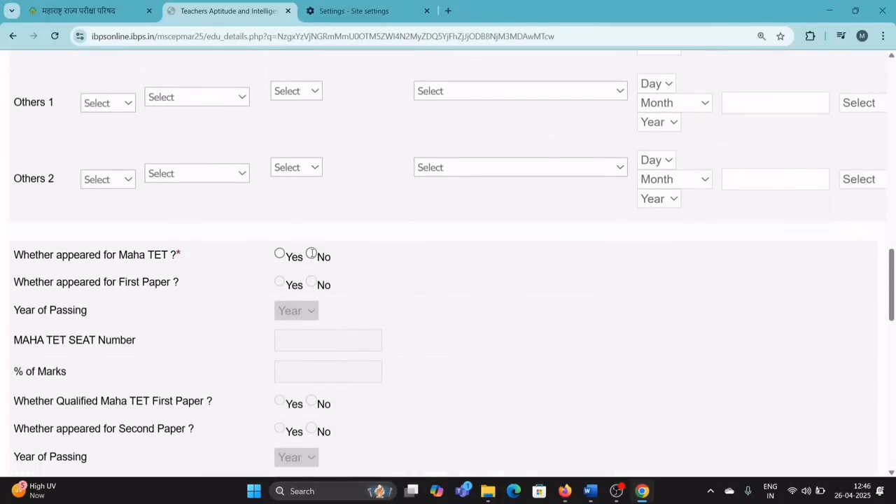
scroll(325, 255, down, 1)
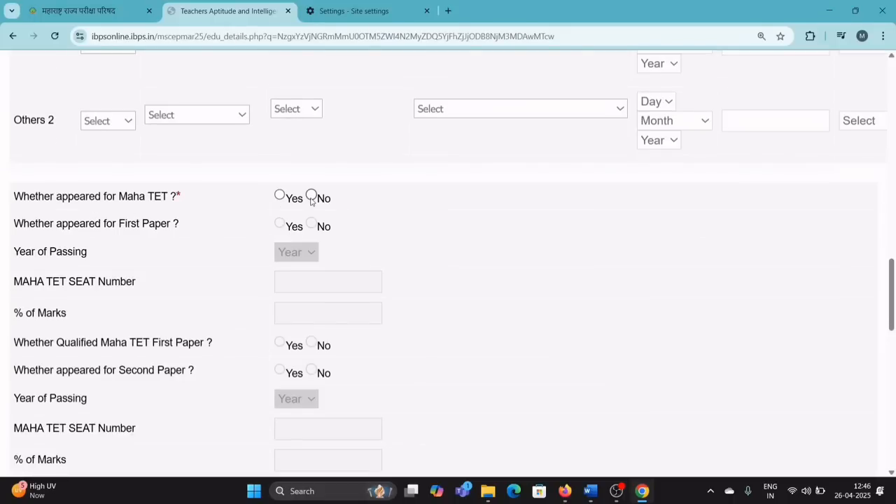
scroll(268, 243, down, 2)
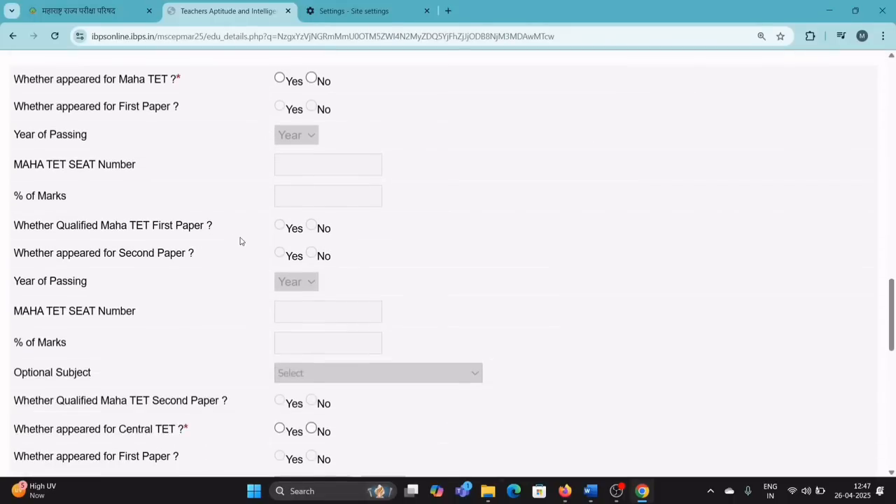
scroll(239, 242, down, 3)
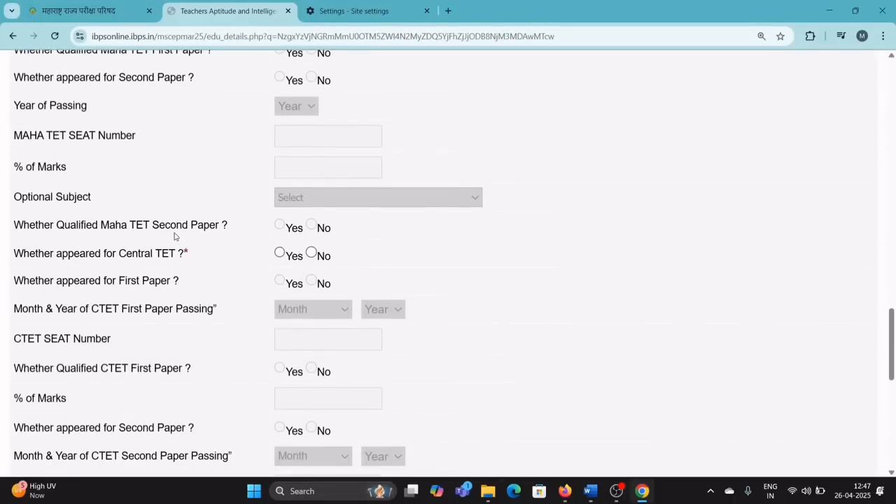
scroll(175, 237, down, 2)
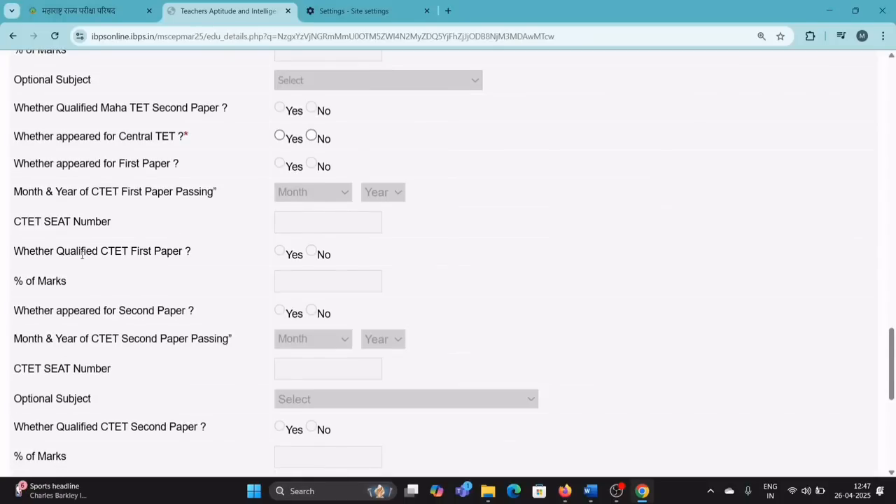
scroll(164, 252, down, 4)
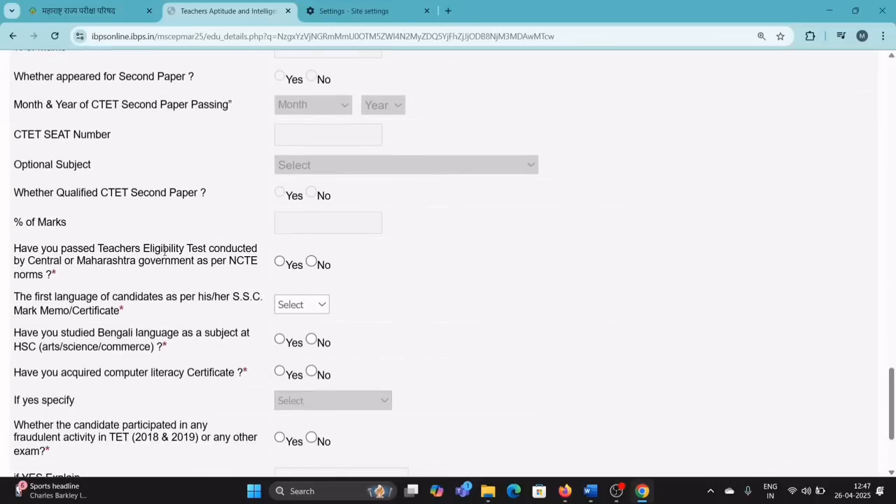
scroll(164, 252, down, 1)
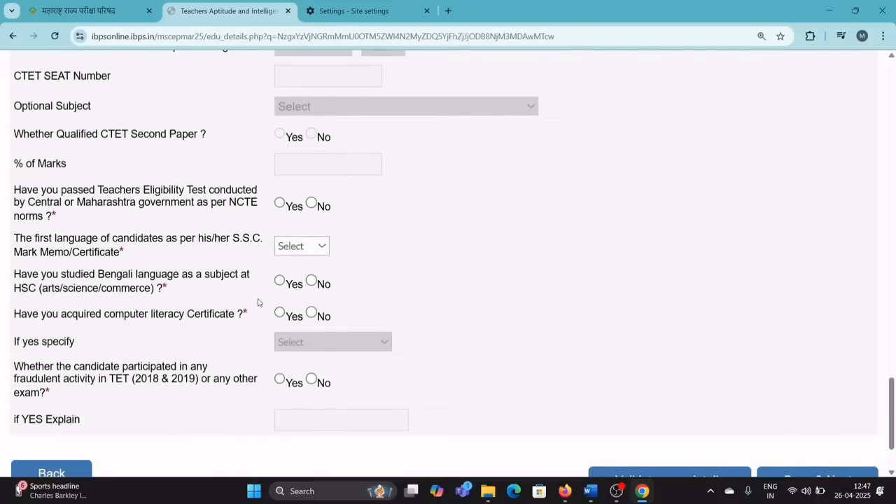
Set the S.S.C. board to Maharashtra State Board Of Secondry And Higher Secondary Education,Pune.
scroll(210, 343, down, 2)
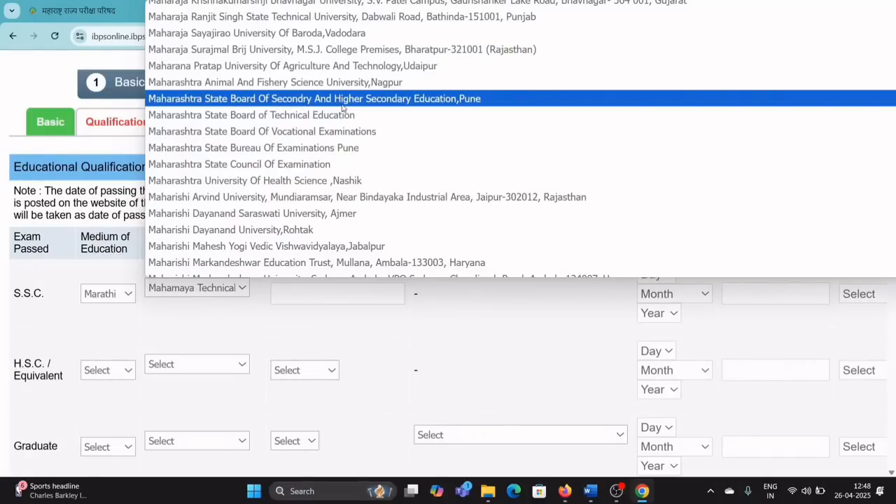
click(343, 99)
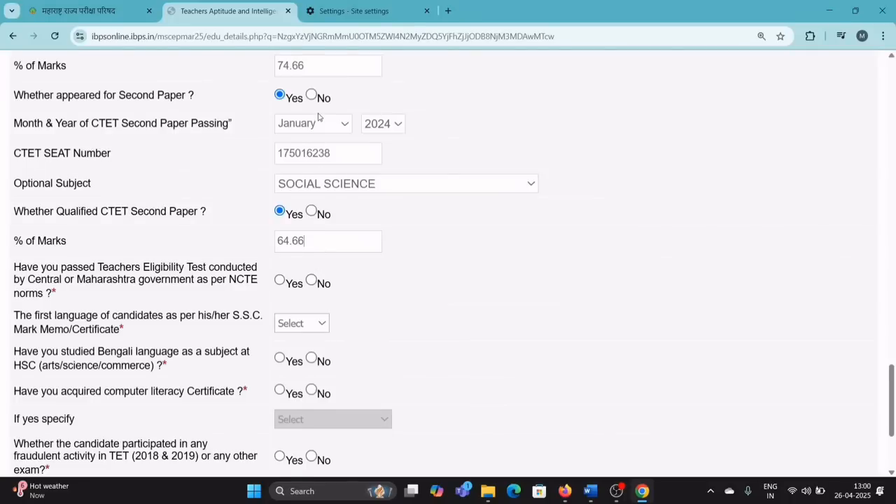
Review the CTET first and second paper entries, and answer Yes to having passed the Teachers Eligibility Test as per NCTE norms.
scroll(319, 117, up, 3)
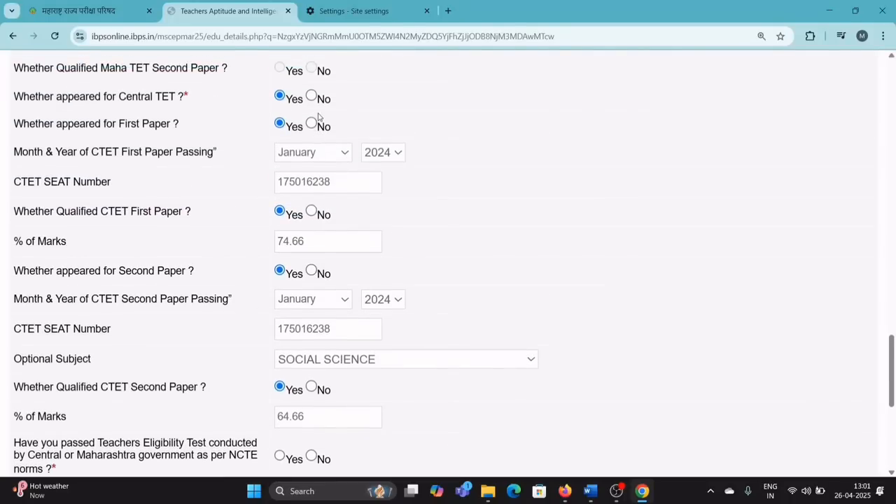
scroll(328, 179, down, 1)
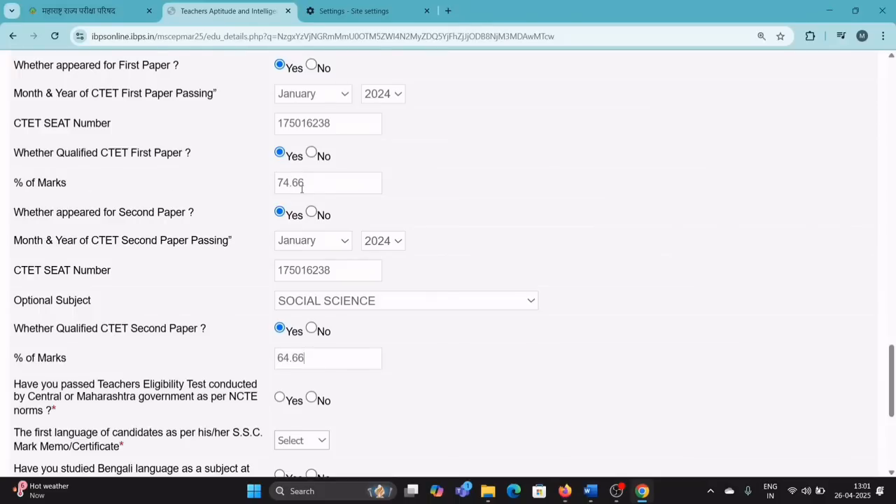
drag(307, 183, 273, 187)
scroll(304, 241, down, 1)
scroll(302, 239, down, 1)
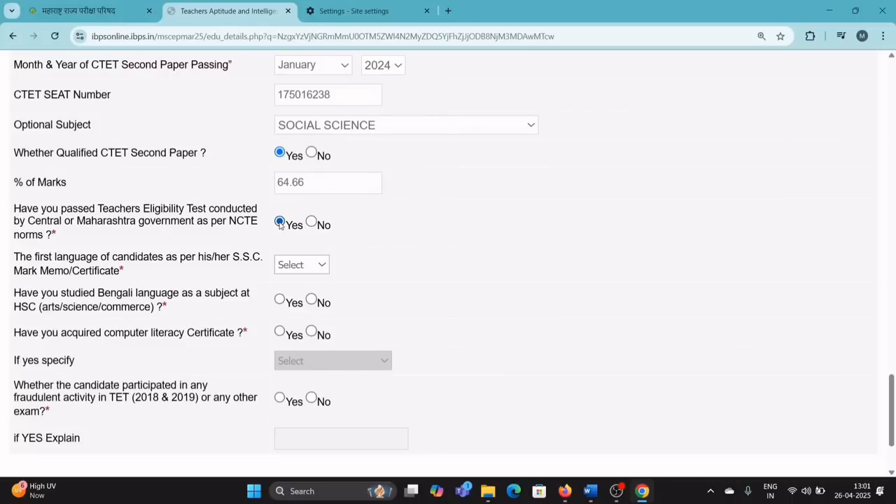
Set the first language as per the S.S.C. certificate to Marathi, and answer No to having studied Bengali at HSC.
scroll(279, 224, down, 1)
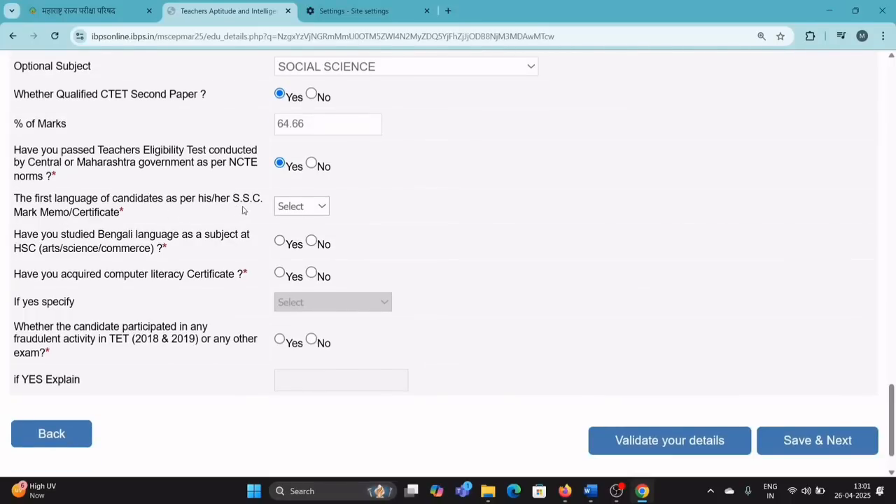
click(321, 205)
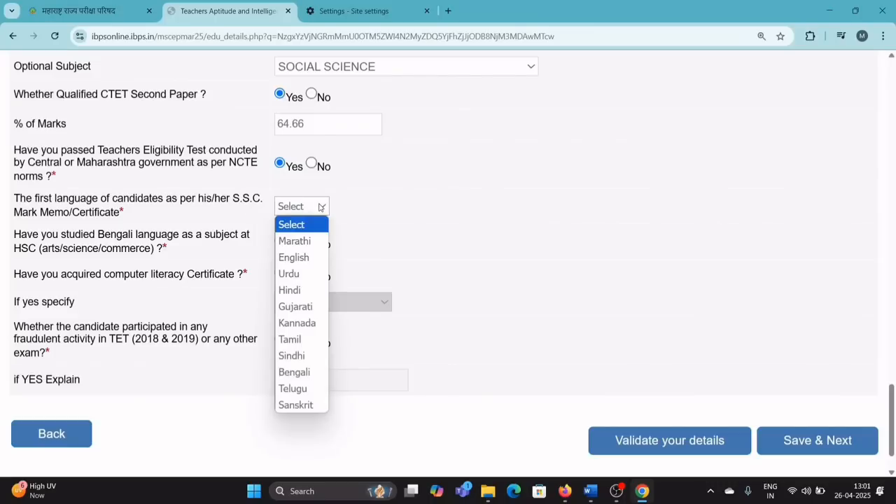
click(309, 242)
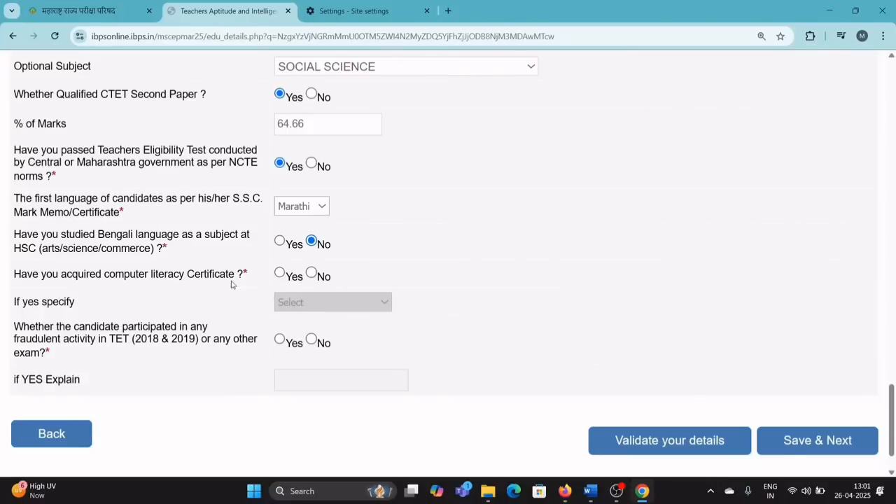
Answer Yes to having acquired a computer literacy certificate and specify MSCIT.
click(279, 273)
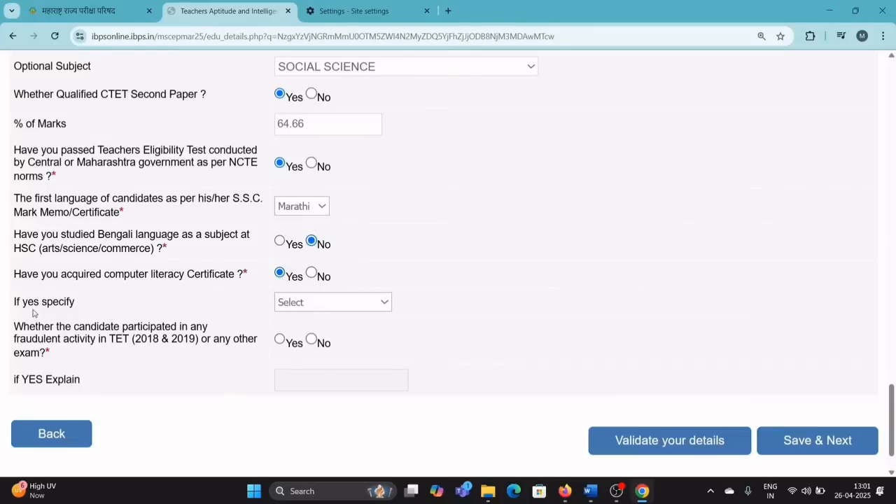
click(325, 304)
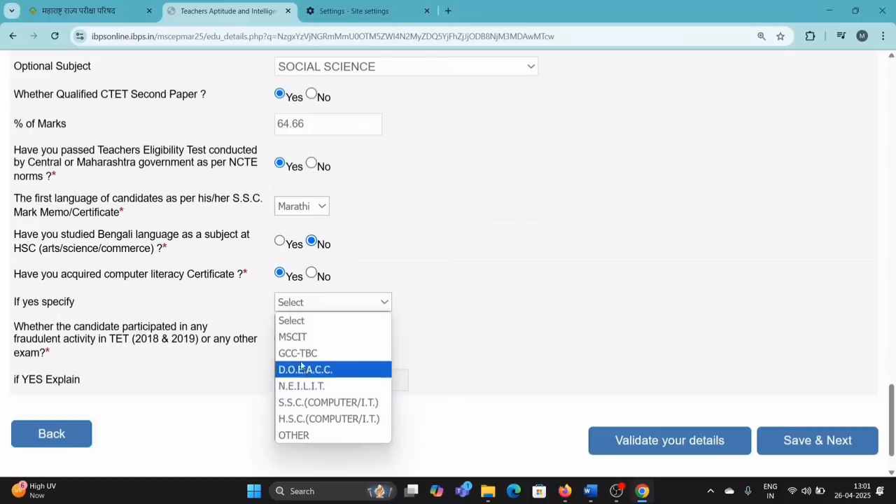
click(306, 336)
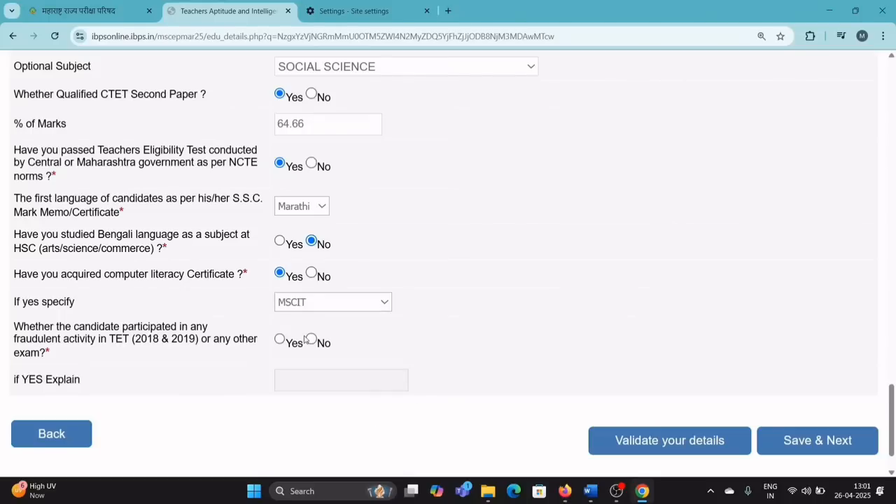
Answer Yes to the question about fraudulent activity in TET (2018 & 2019) or any other exam.
scroll(71, 306, down, 2)
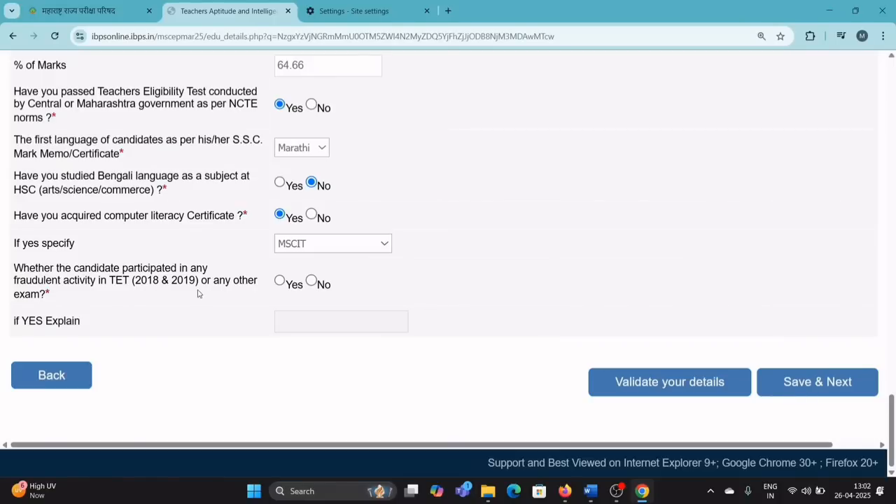
click(284, 285)
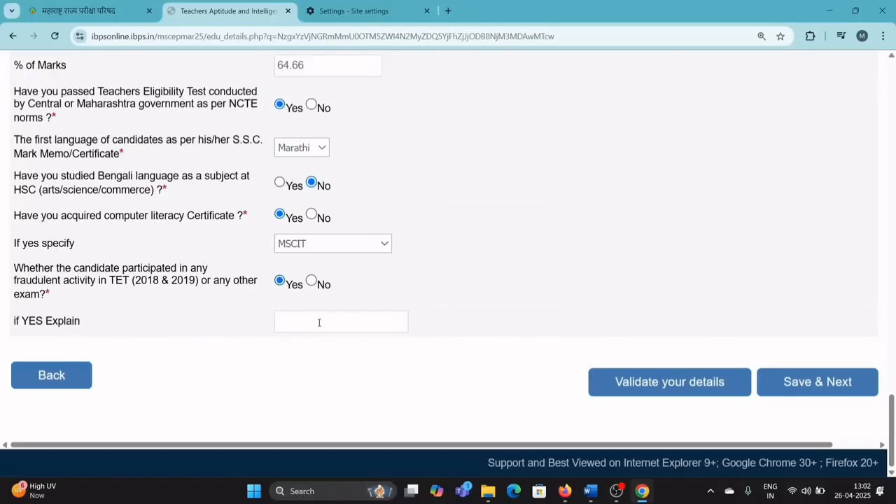
Change the answer about fraudulent activity in TET (2018 & 2019) or any other exam to No.
click(311, 281)
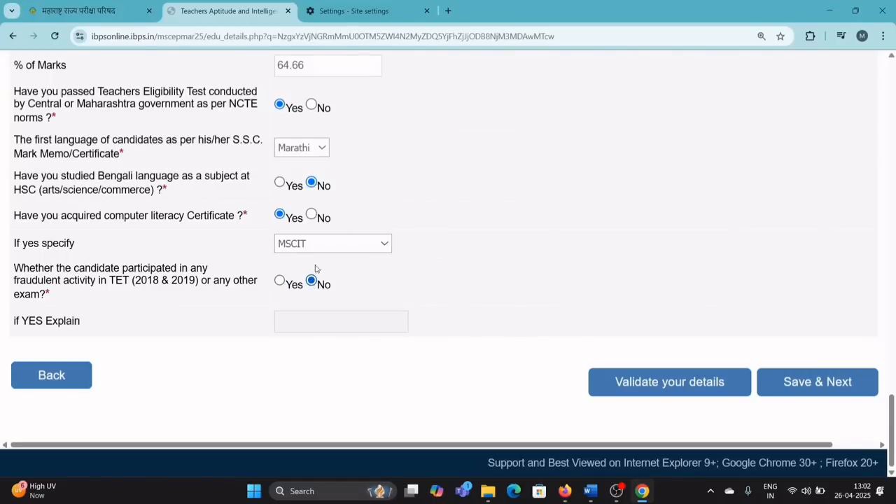
Review the educational qualification rows from H.S.C. through Others 2, and the Maha TET and Central TET entries.
scroll(422, 272, up, 6)
scroll(422, 272, up, 10)
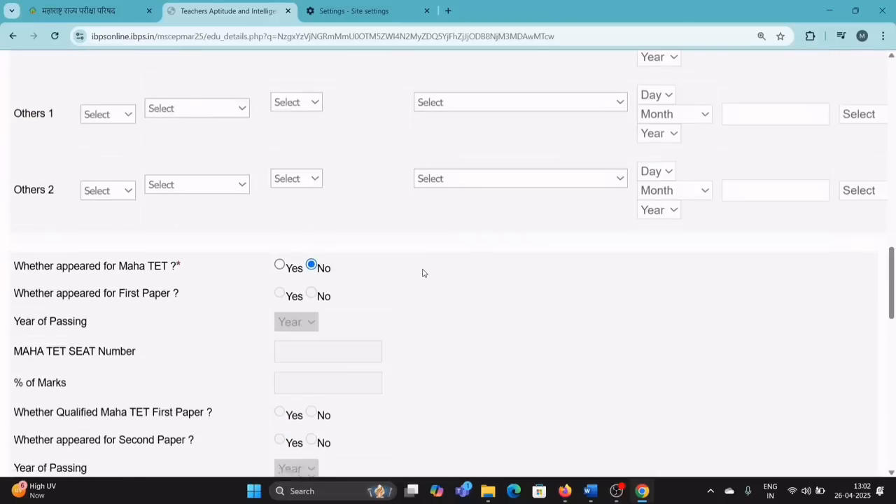
scroll(422, 272, up, 5)
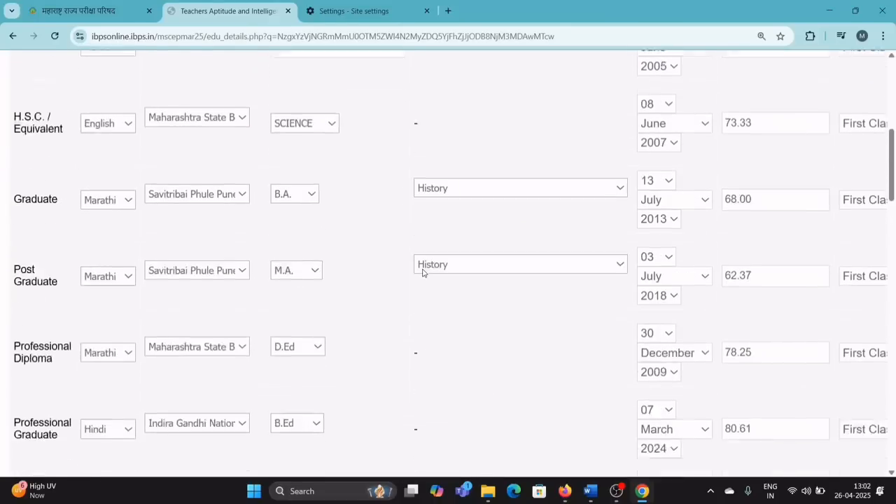
scroll(133, 233, down, 1)
scroll(134, 232, down, 4)
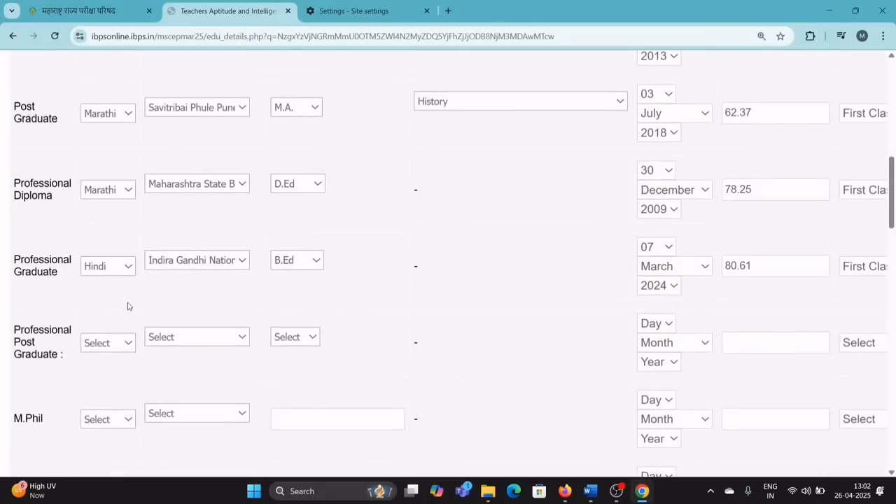
scroll(127, 280, down, 1)
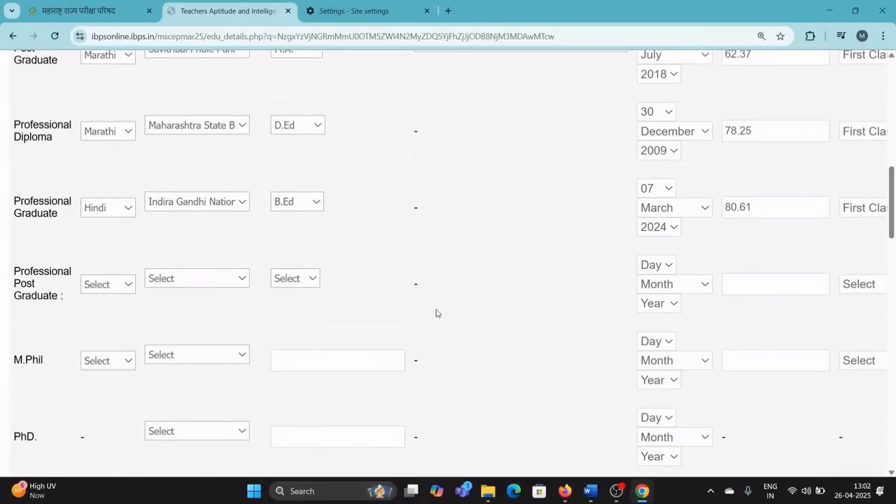
scroll(590, 276, down, 2)
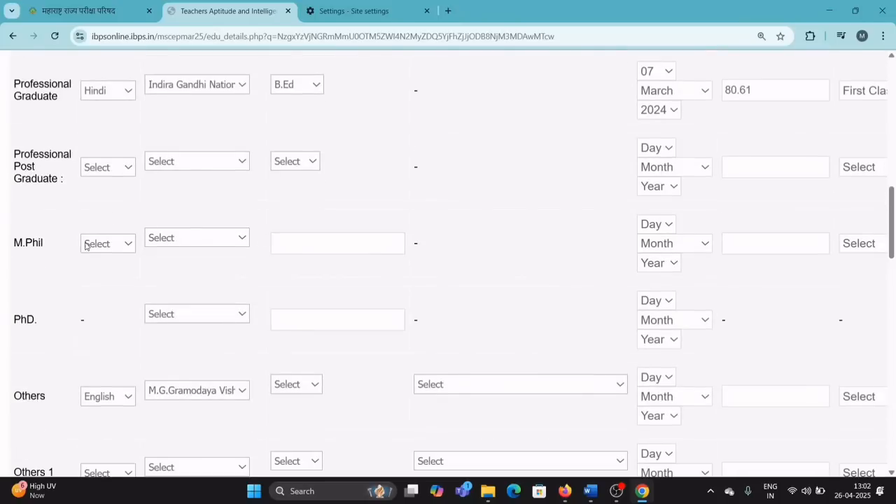
scroll(84, 247, down, 3)
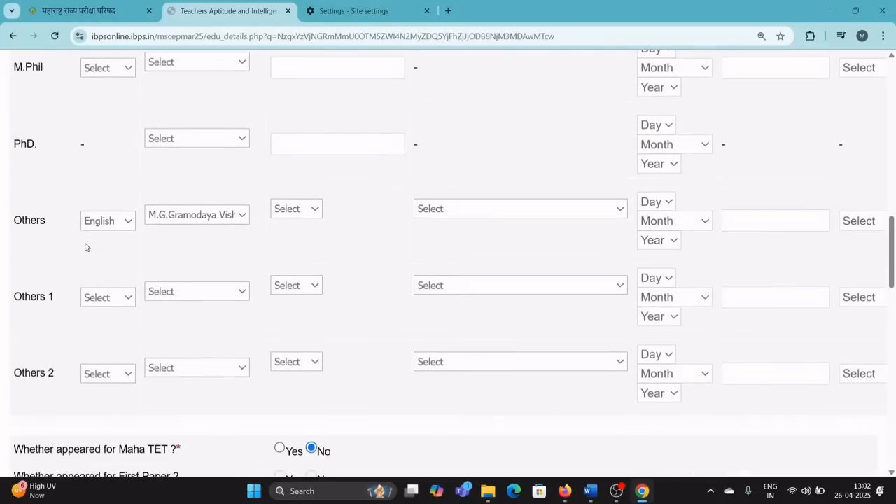
scroll(167, 241, down, 1)
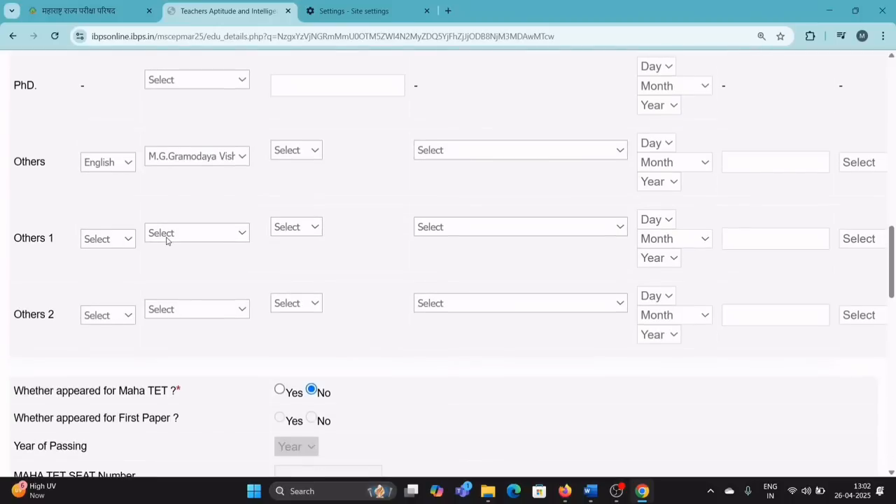
scroll(167, 241, down, 12)
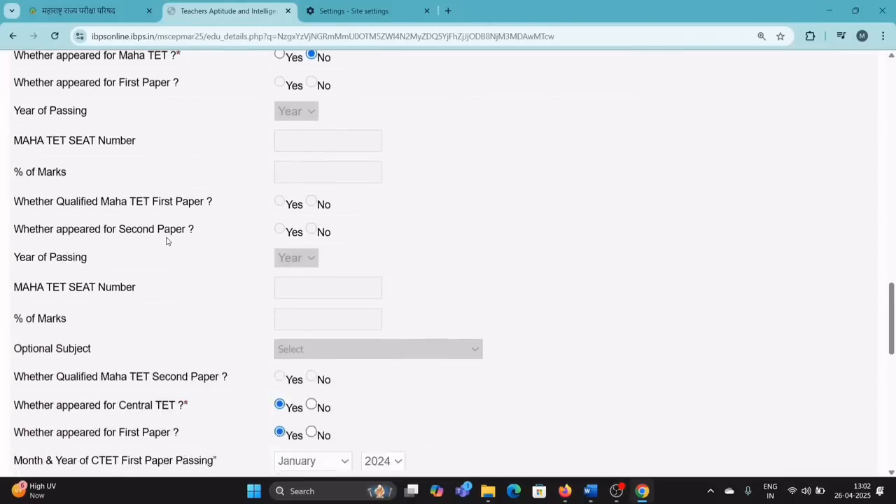
scroll(167, 241, down, 5)
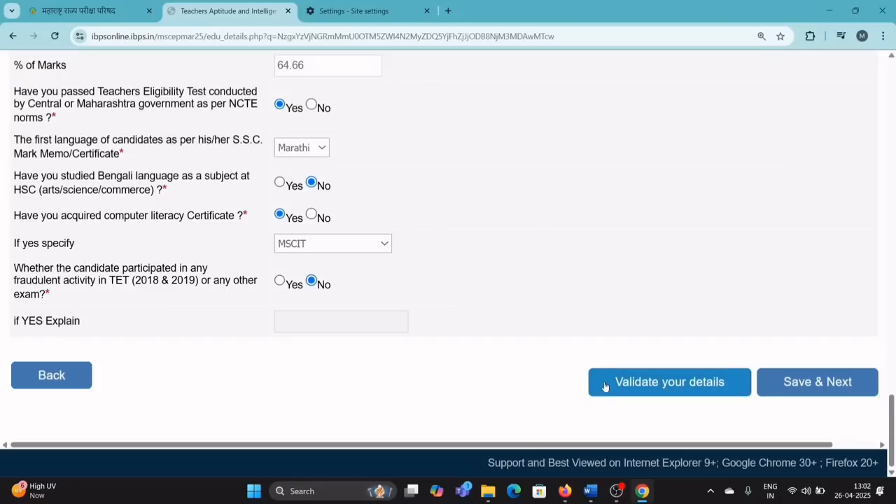
Validate the qualification details and check the form for entries flagged with errors.
click(626, 385)
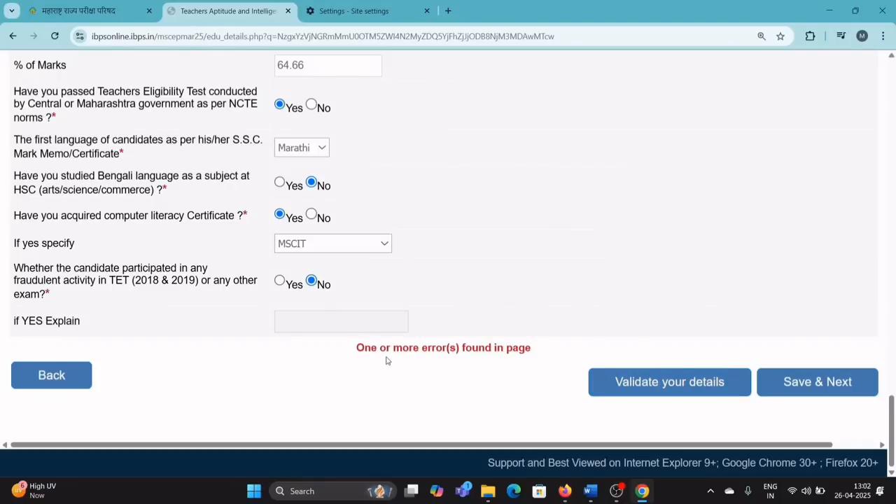
scroll(386, 361, up, 12)
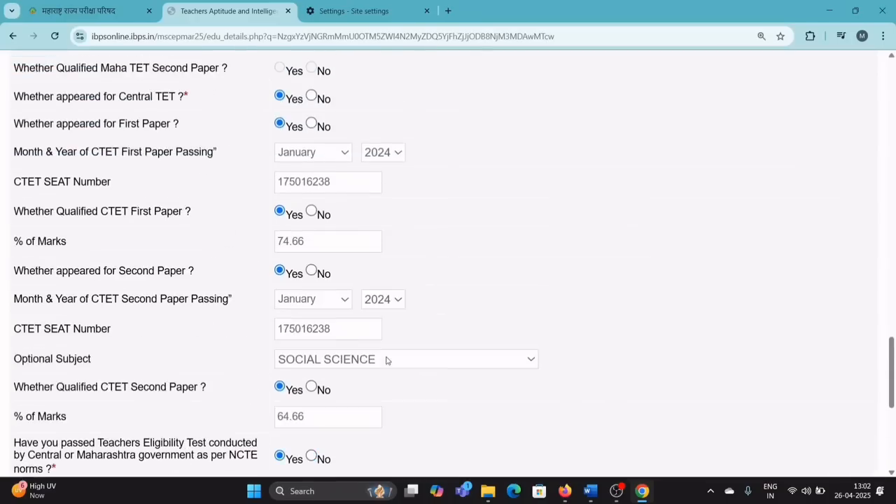
scroll(387, 360, up, 4)
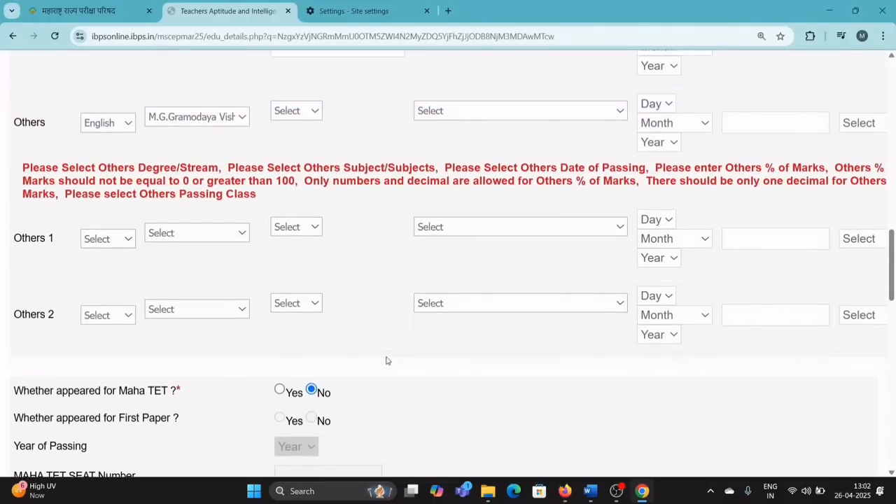
Validate the qualification details again, and save them to proceed to the registration preview.
scroll(590, 345, down, 10)
click(665, 381)
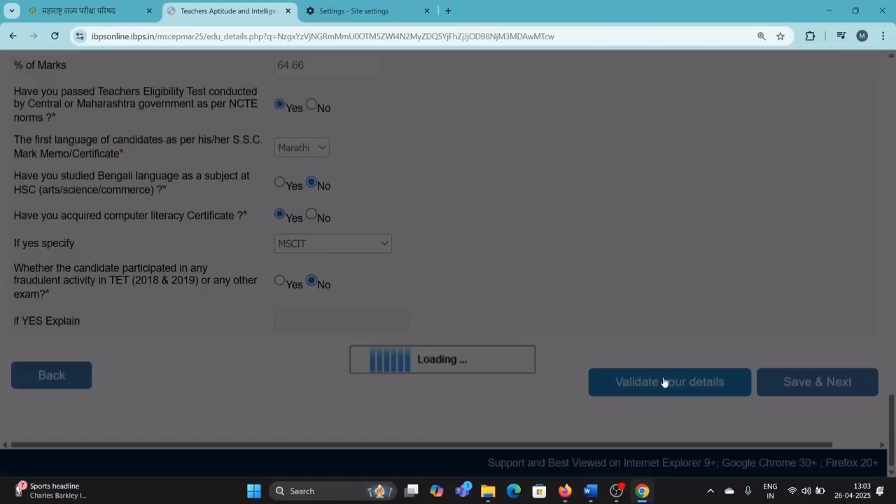
click(545, 111)
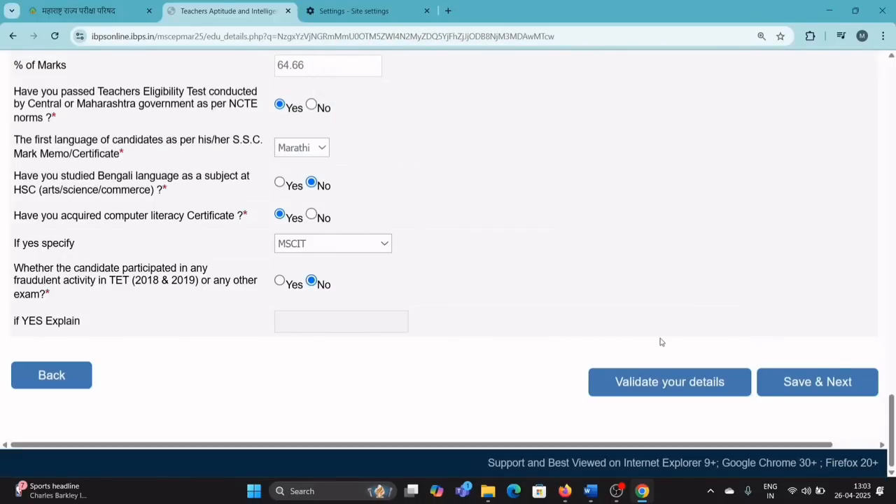
click(804, 386)
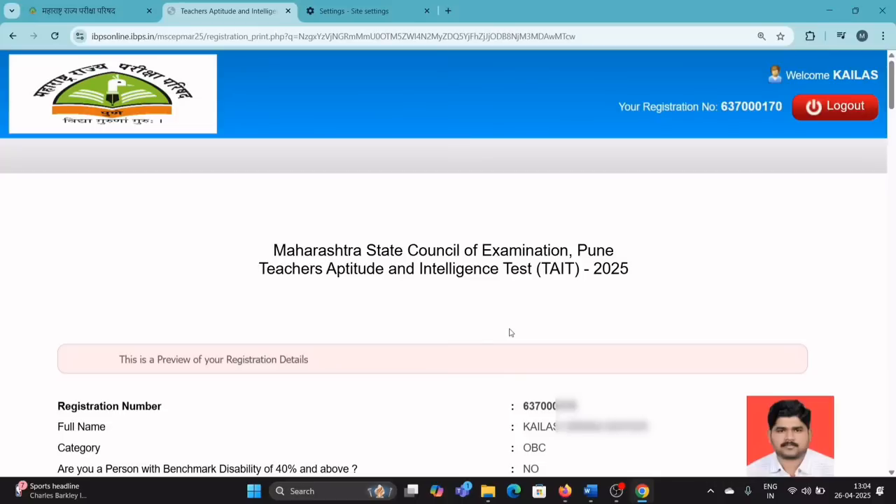
Check the last answers in the preview and tick the no-fraud, instructions-read and I Agree declarations.
key(End)
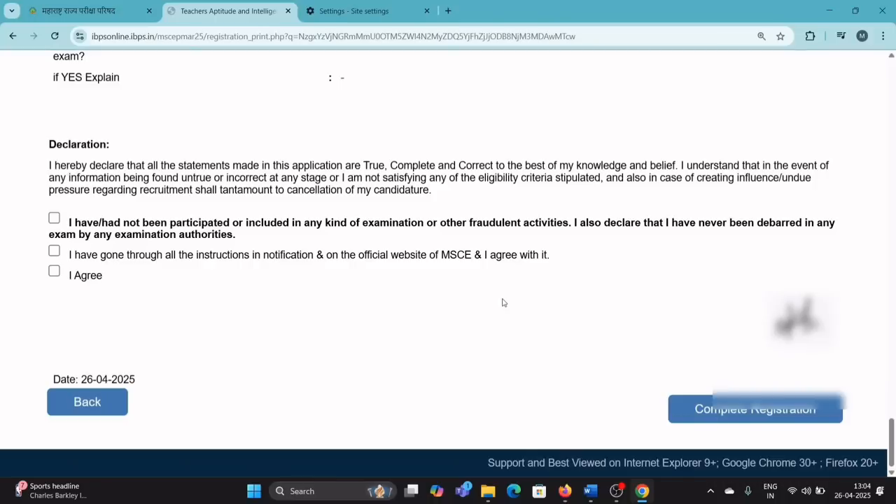
scroll(205, 201, up, 1)
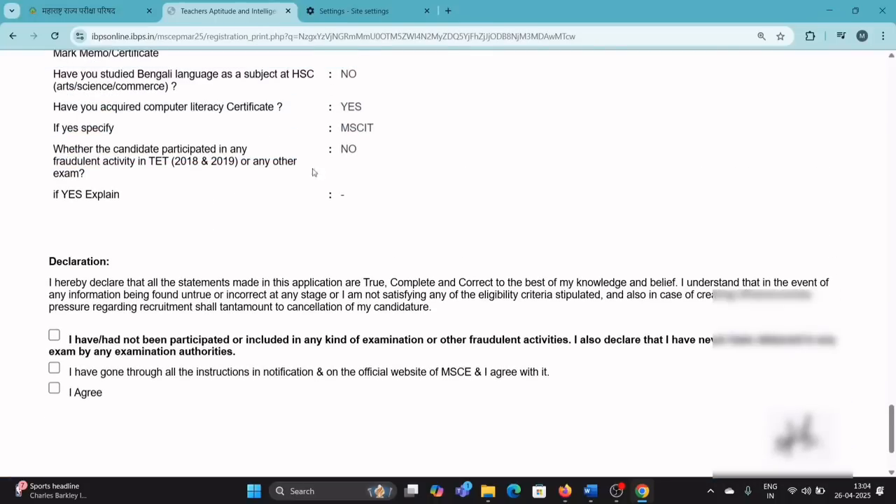
scroll(221, 176, up, 2)
scroll(236, 174, up, 1)
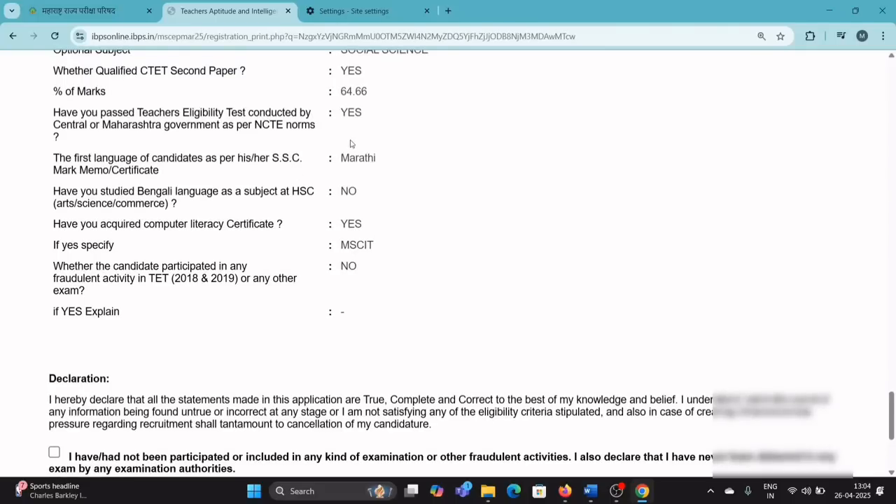
scroll(350, 144, down, 3)
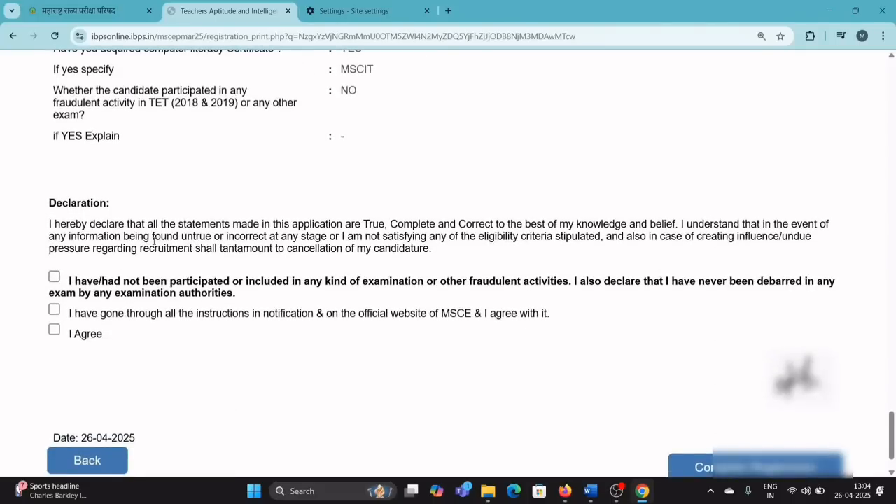
click(54, 278)
click(54, 310)
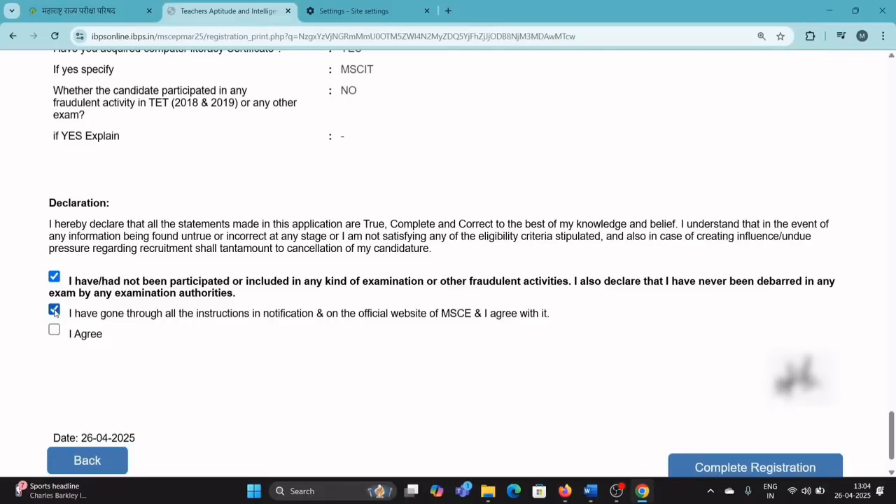
click(54, 330)
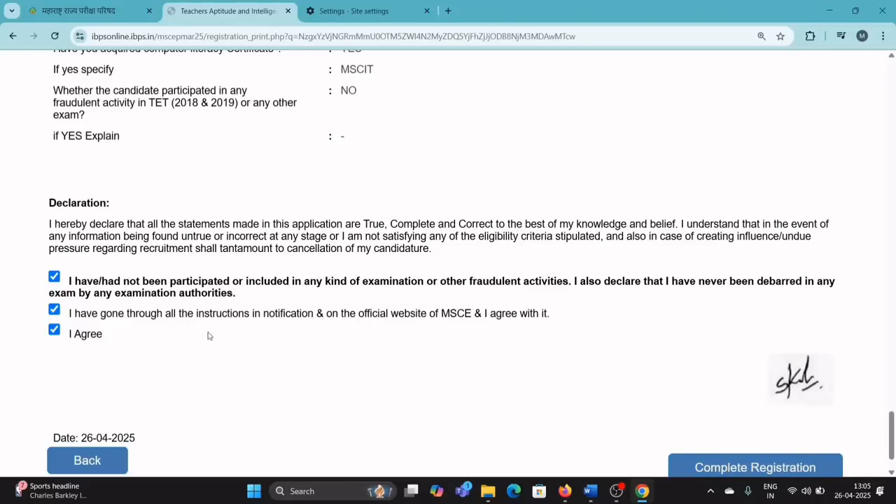
Go back from the preview to the educational details and reopen the board selection in the S.S.C. row.
scroll(164, 394, down, 1)
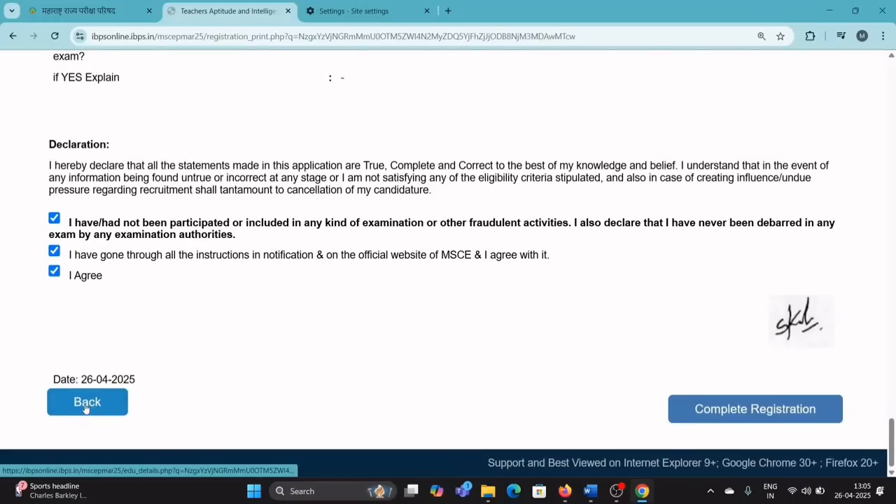
click(85, 408)
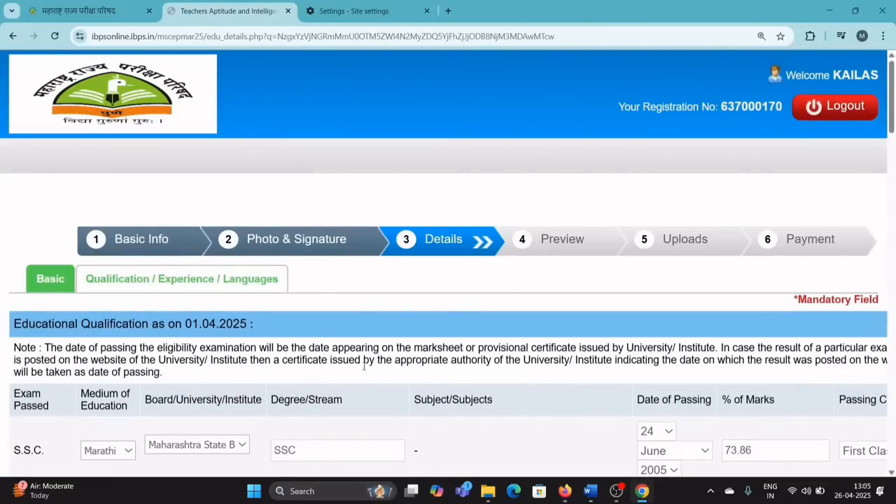
scroll(439, 389, down, 2)
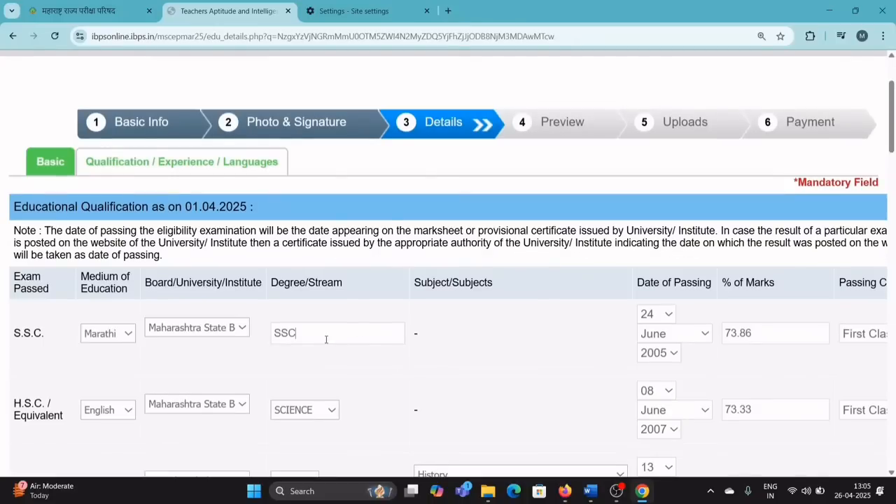
click(209, 334)
click(215, 349)
click(555, 127)
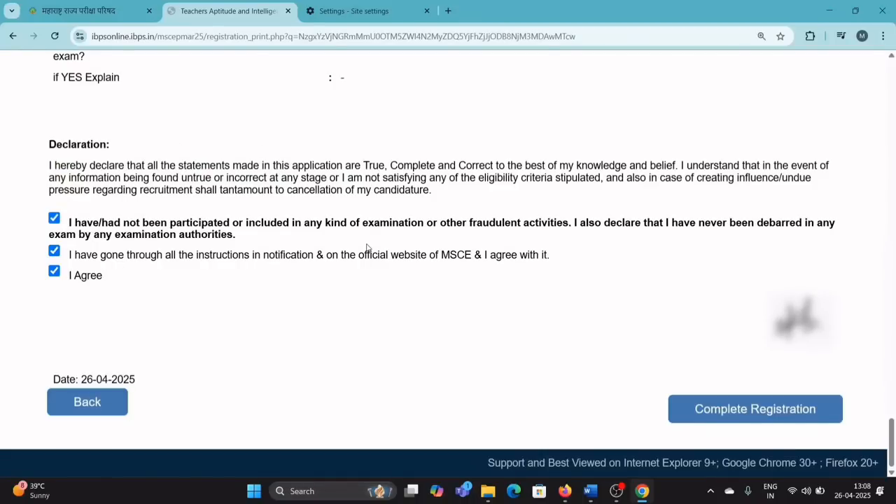
Complete the registration and accept both confirmations to proceed to the document uploads.
click(728, 419)
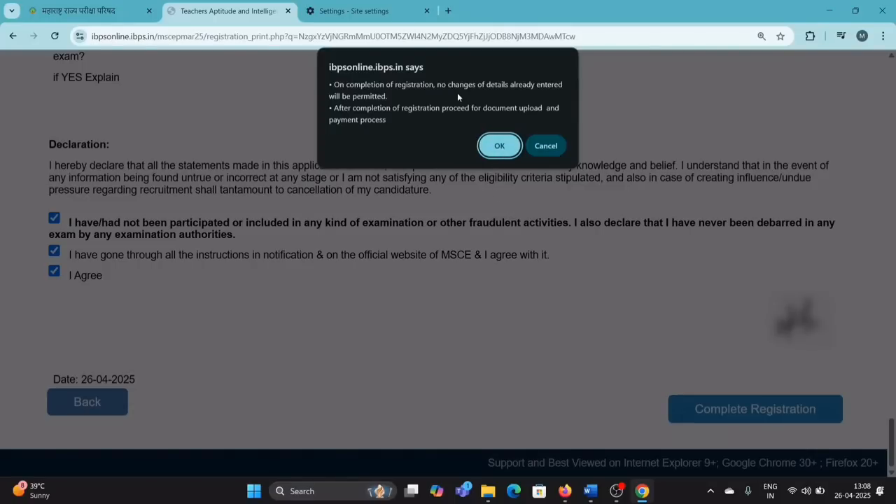
click(502, 147)
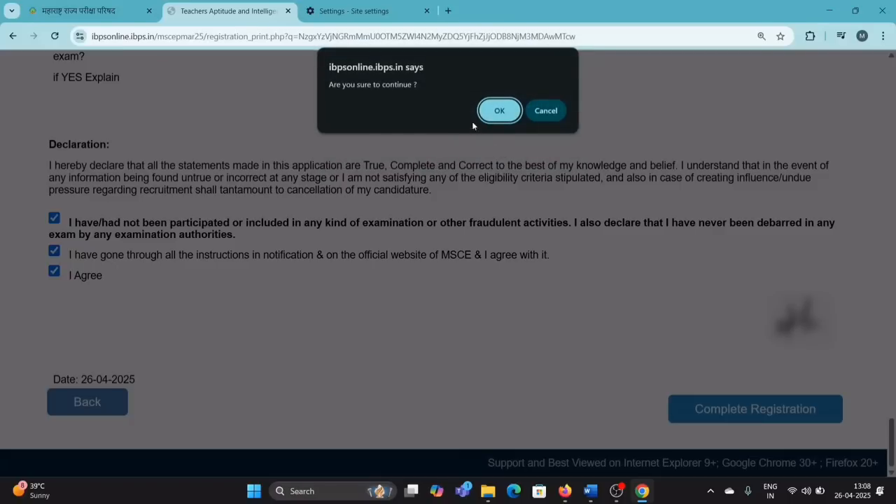
click(497, 110)
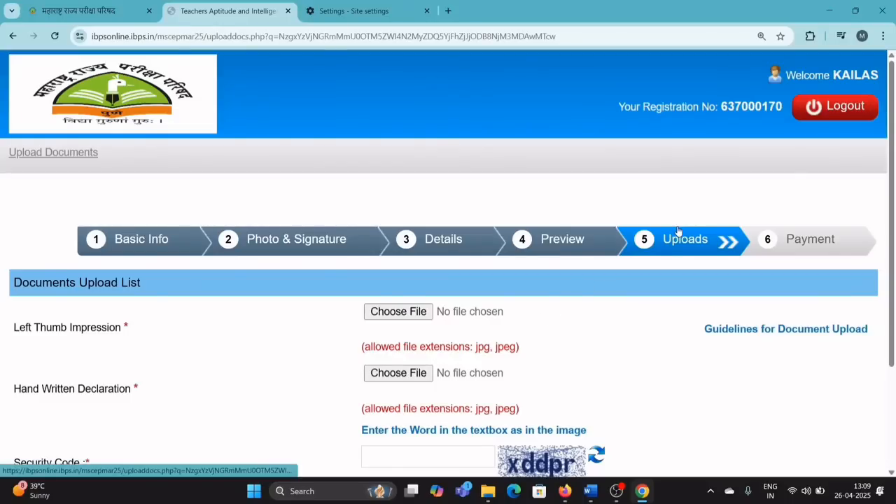
Upload thumb.jpg as the left thumb impression and accept its preview.
scroll(196, 334, down, 2)
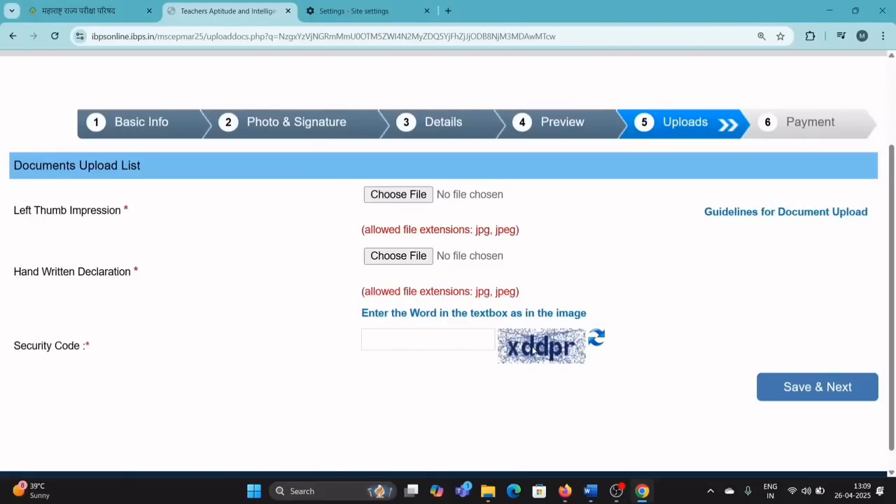
click(398, 195)
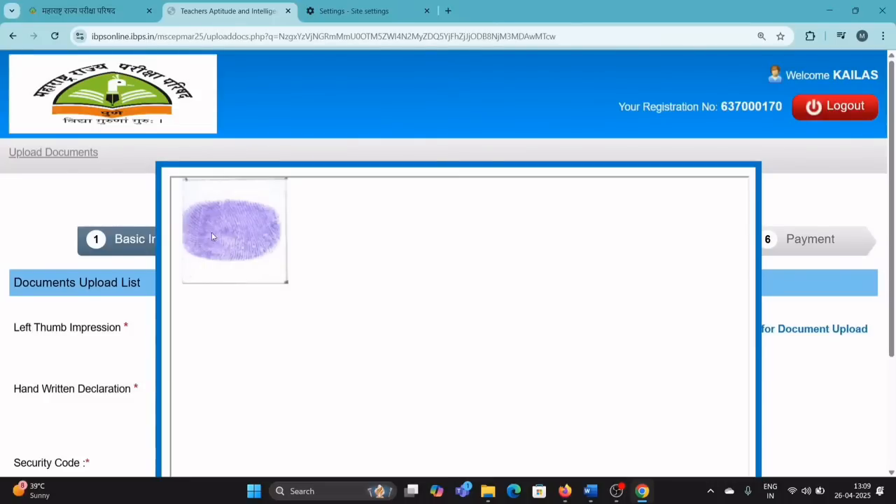
scroll(220, 240, down, 2)
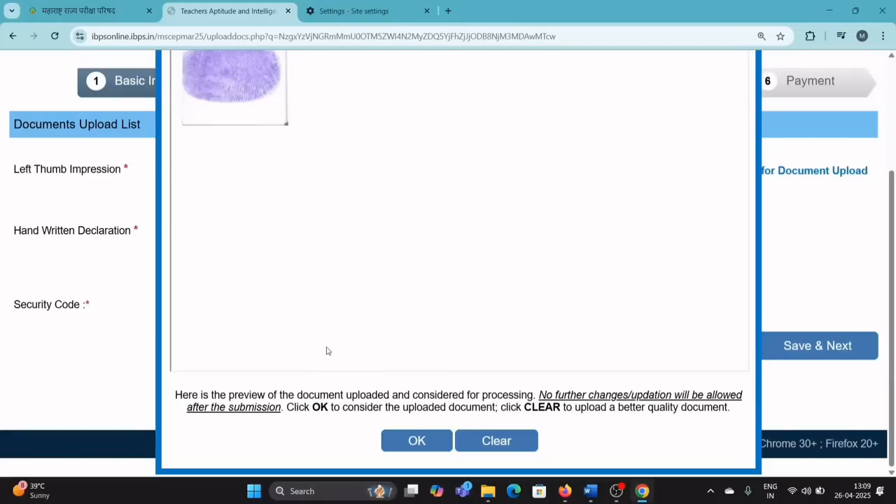
click(427, 451)
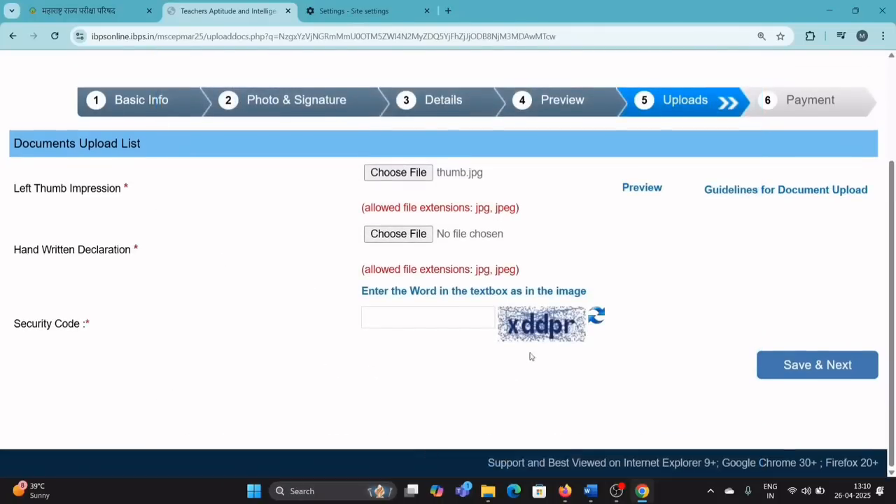
Review the preview of the uploaded left thumb impression and accept it.
click(638, 194)
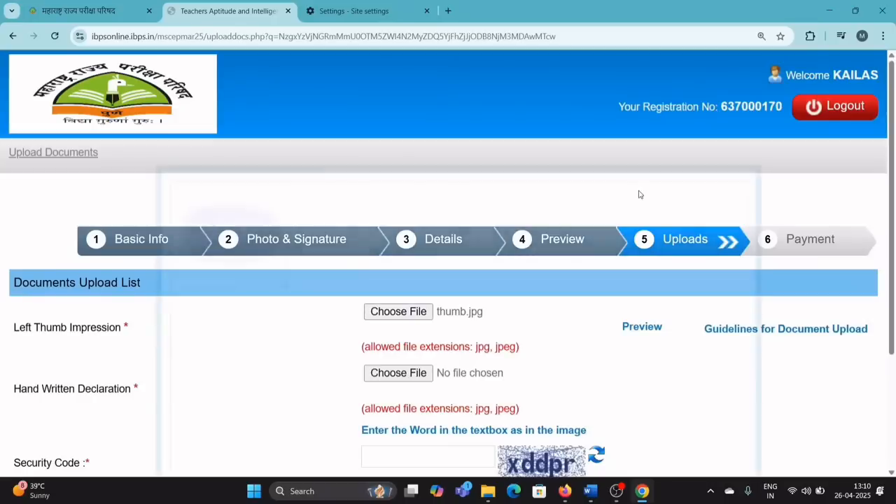
scroll(272, 249, down, 3)
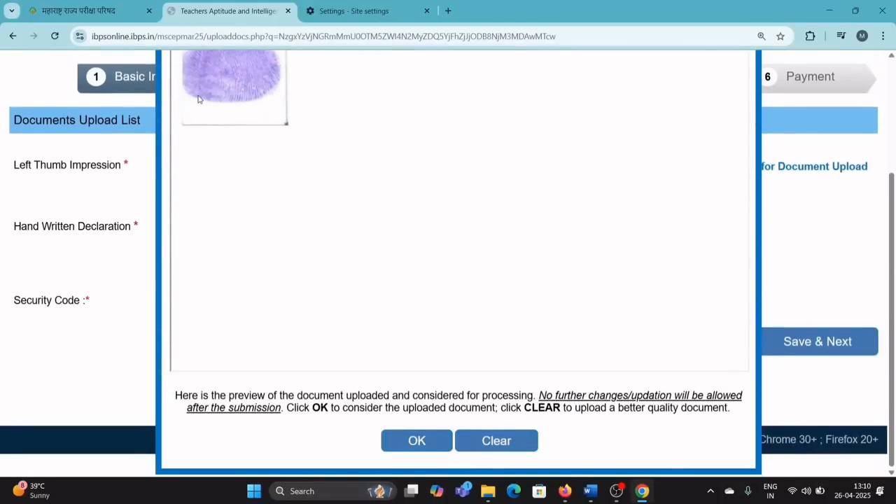
scroll(286, 143, up, 1)
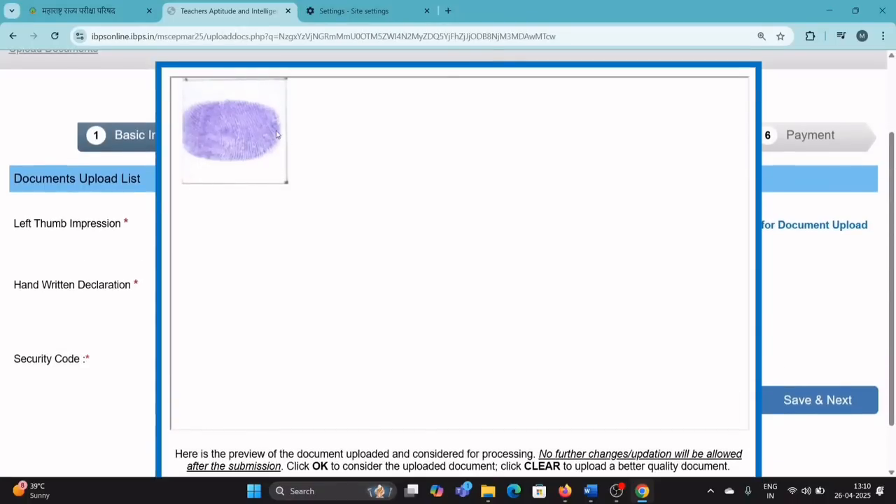
scroll(244, 160, down, 1)
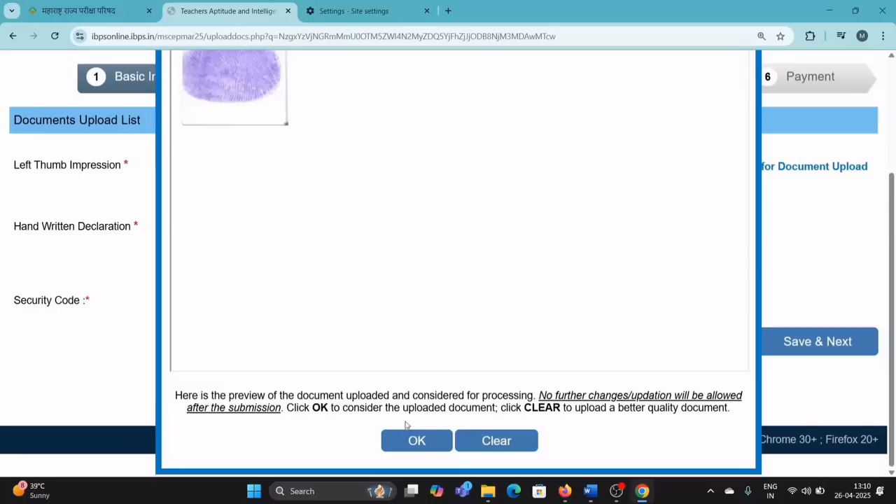
click(413, 442)
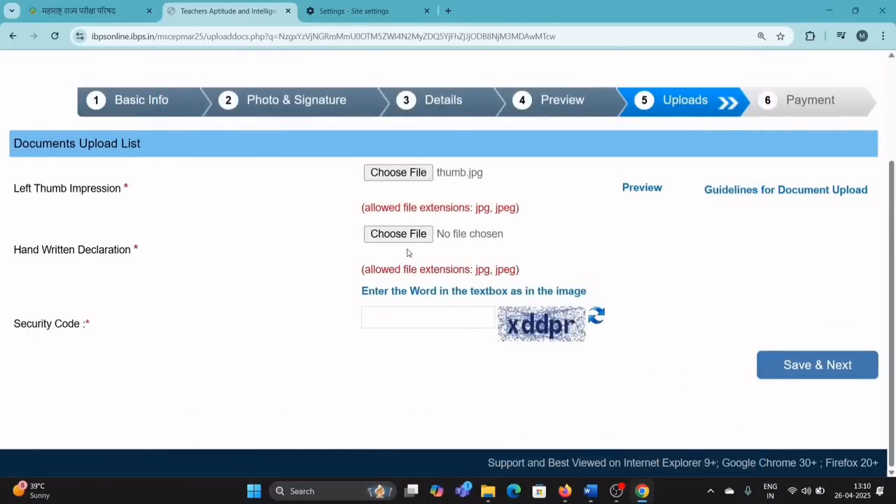
Upload declrtion.jpg as the hand written declaration, compare it with the sample wording in the notification PDF, and accept its preview.
click(398, 234)
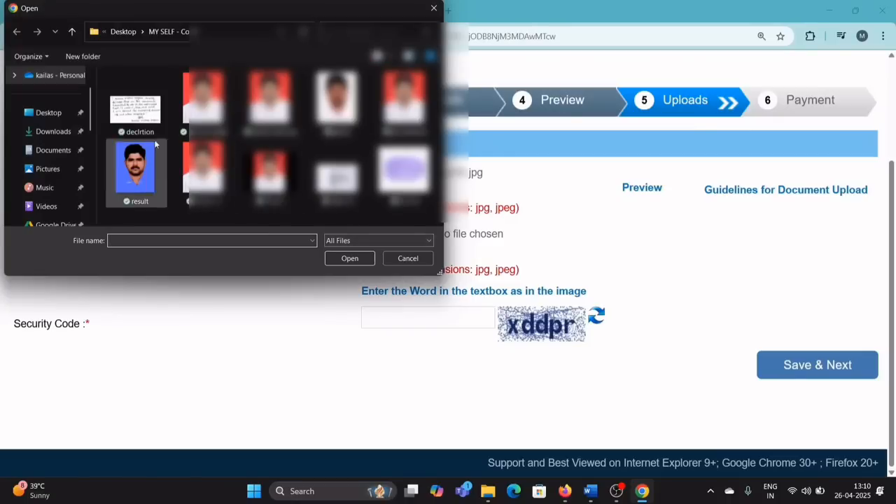
click(135, 108)
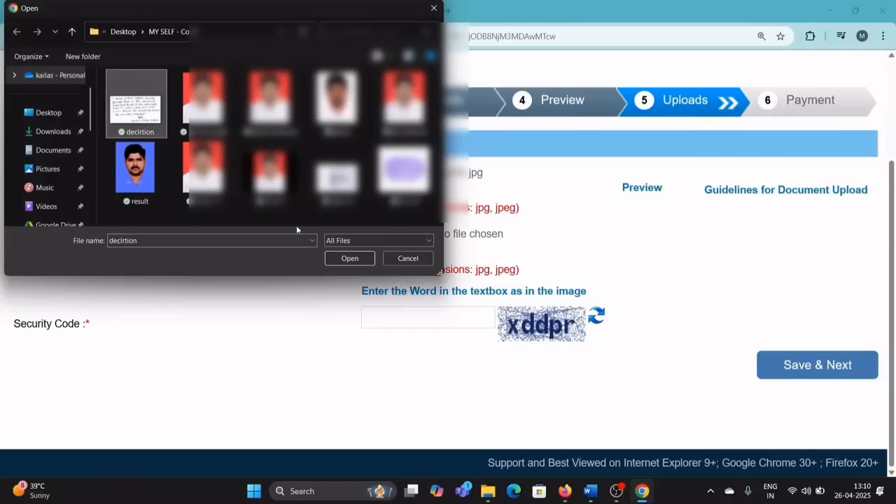
click(364, 258)
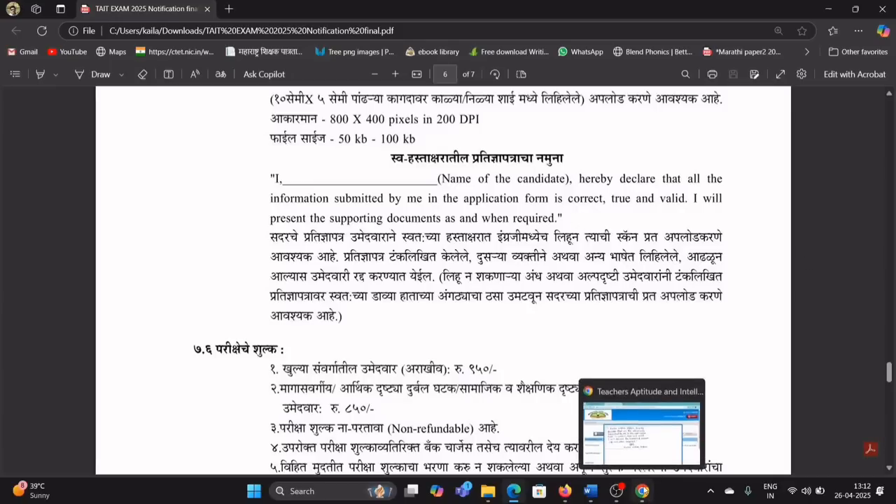
click(635, 420)
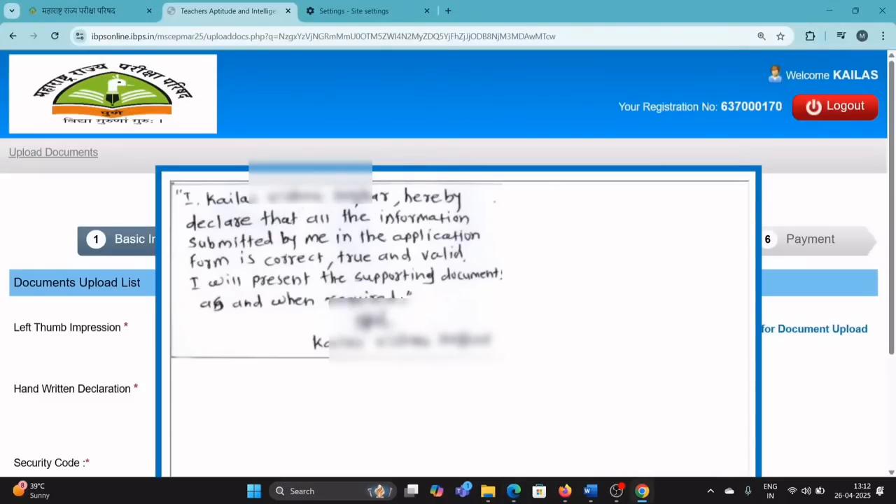
scroll(406, 308, down, 2)
click(450, 443)
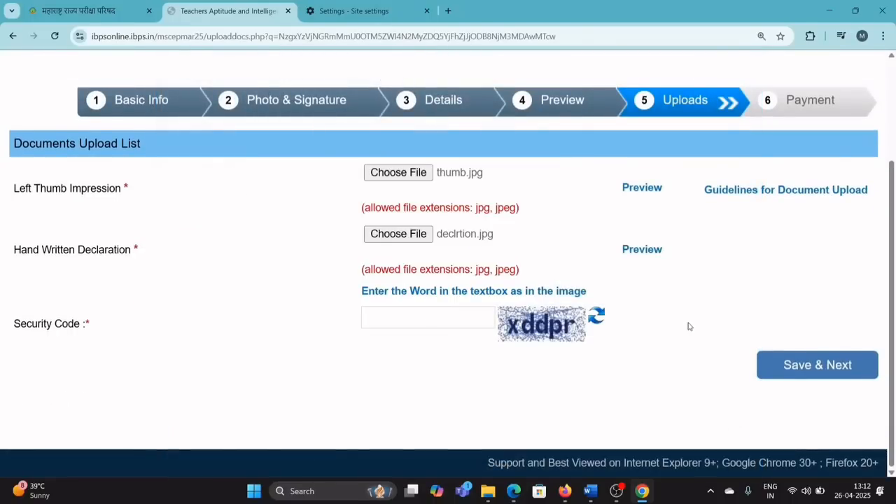
Enter the security code shown in the image, save the document uploads and confirm the final submission.
click(478, 315)
text(xddpr)
click(808, 362)
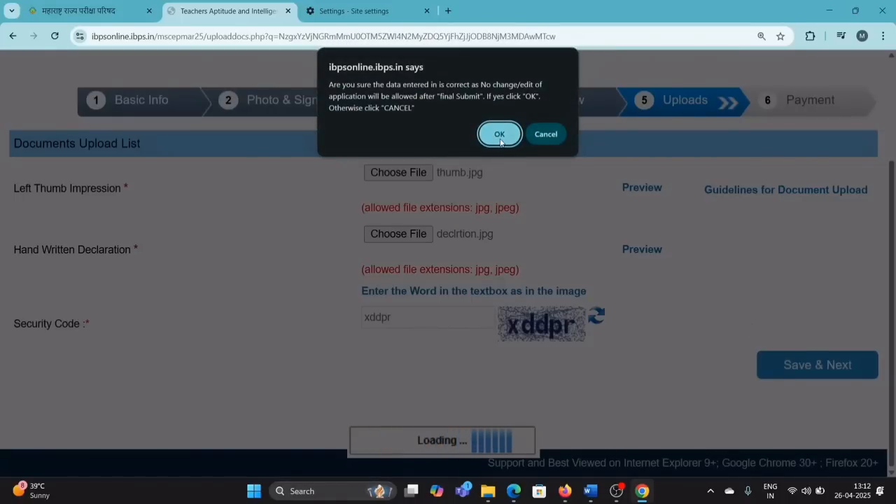
click(499, 138)
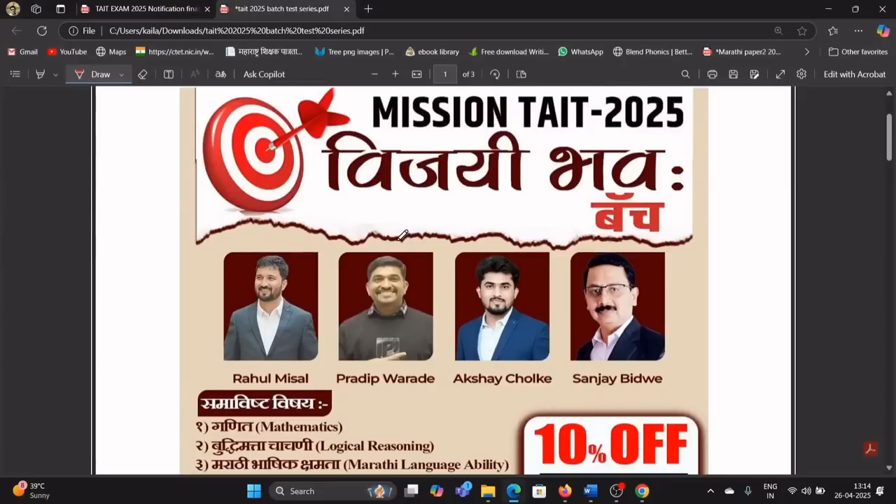
On page 1 of the TAIT 2025 batch PDF, draw red pen marks under the batch title, beside the subject list and near the contact line.
scroll(401, 235, up, 1)
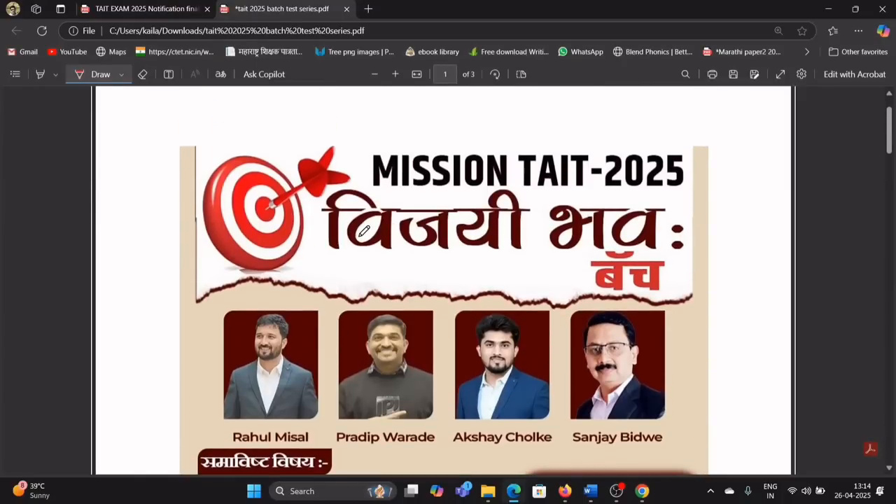
drag(337, 247, 430, 252)
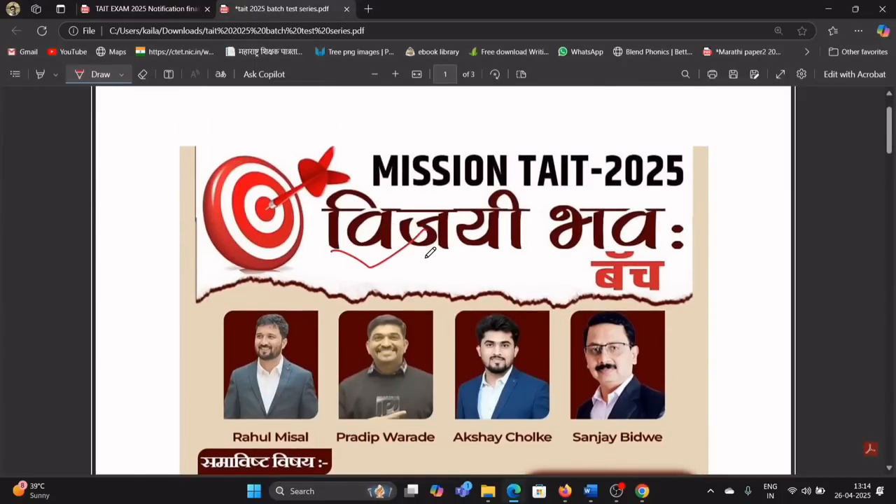
scroll(430, 253, down, 1)
scroll(430, 252, down, 3)
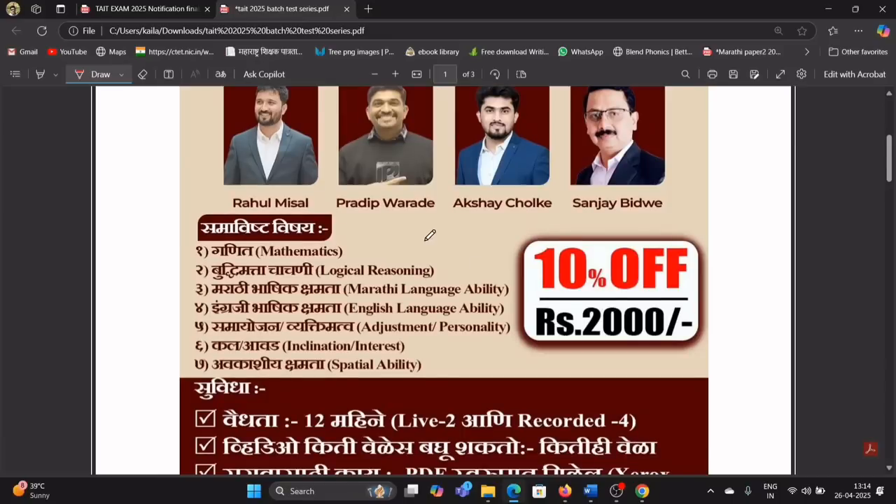
drag(416, 234, 421, 250)
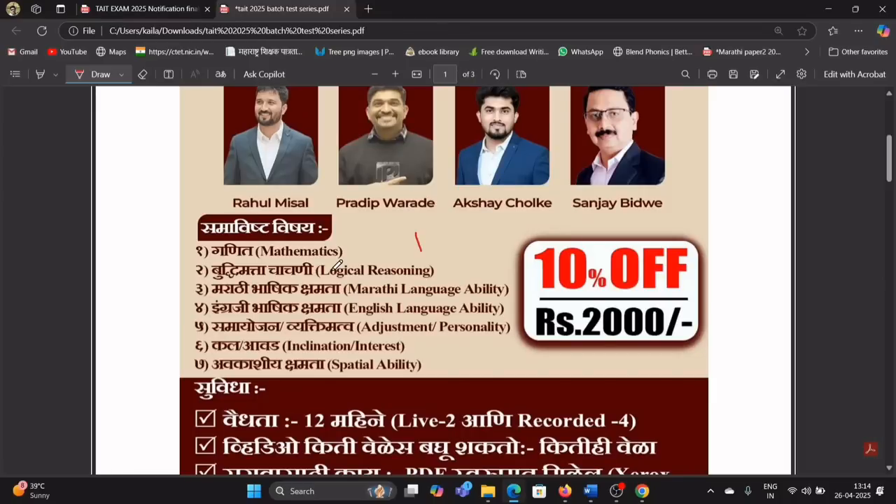
scroll(304, 264, down, 5)
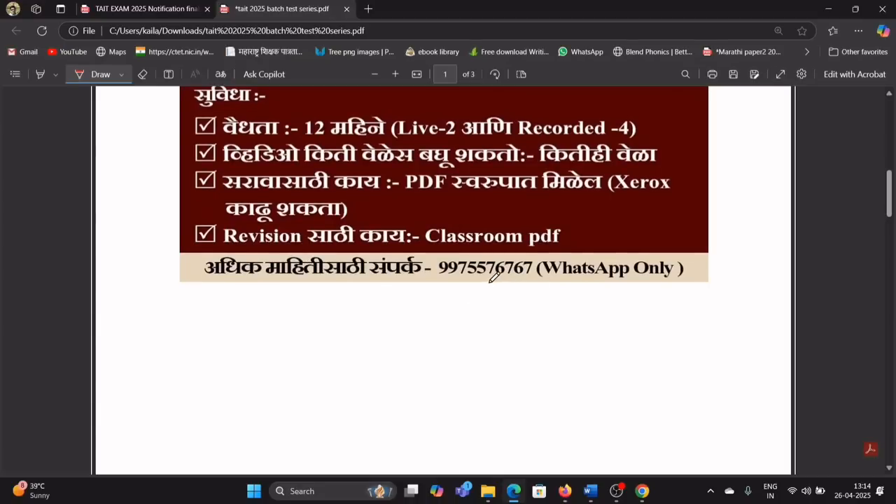
mouse_move(445, 246)
mouse_down()
mouse_move(506, 282)
mouse_move(490, 246)
mouse_up()
Tick Full Banking and underline Onlineabhyas.com in red on page 2 of the PDF, and return to the application's payment page in Chrome.
scroll(456, 286, down, 8)
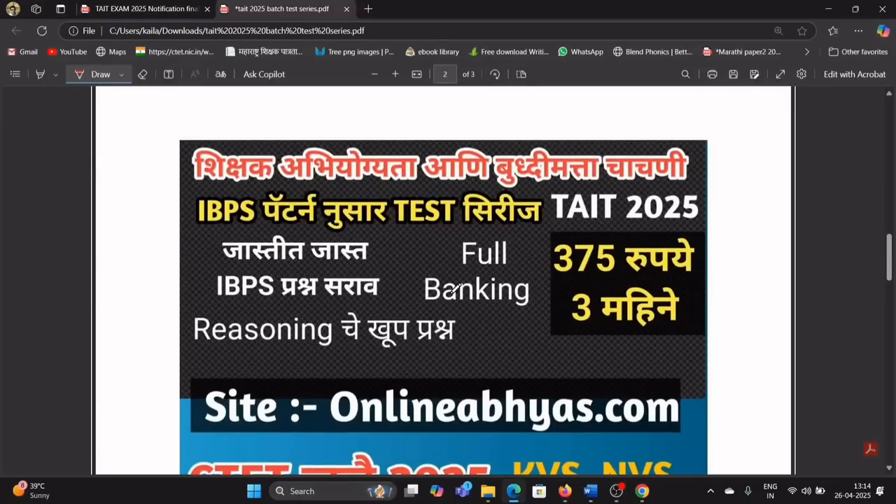
drag(427, 253, 483, 233)
scroll(483, 232, down, 3)
drag(350, 322, 554, 318)
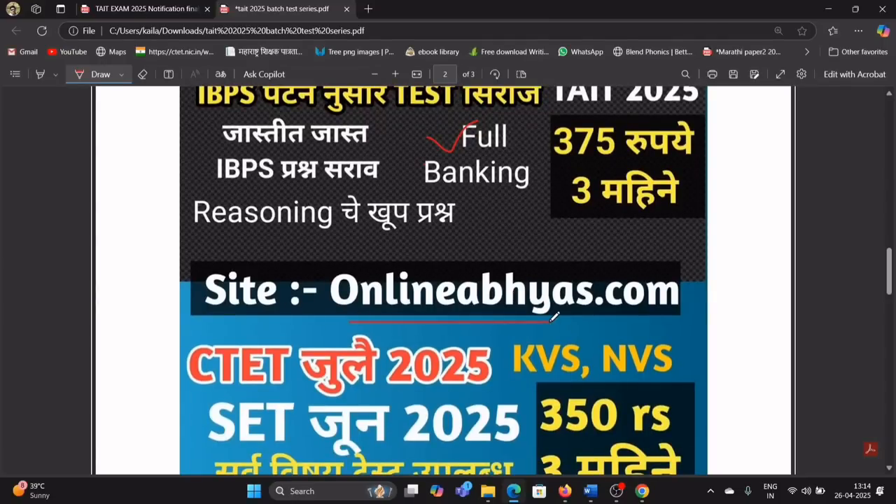
scroll(553, 316, down, 3)
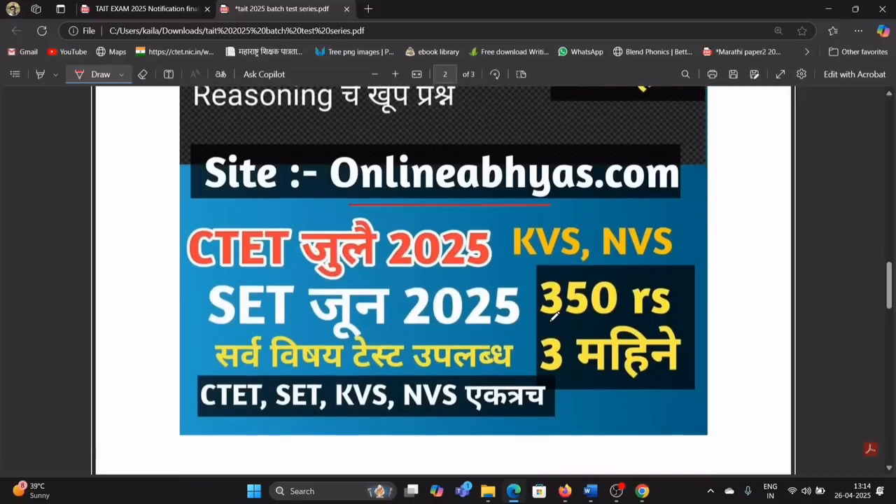
click(640, 489)
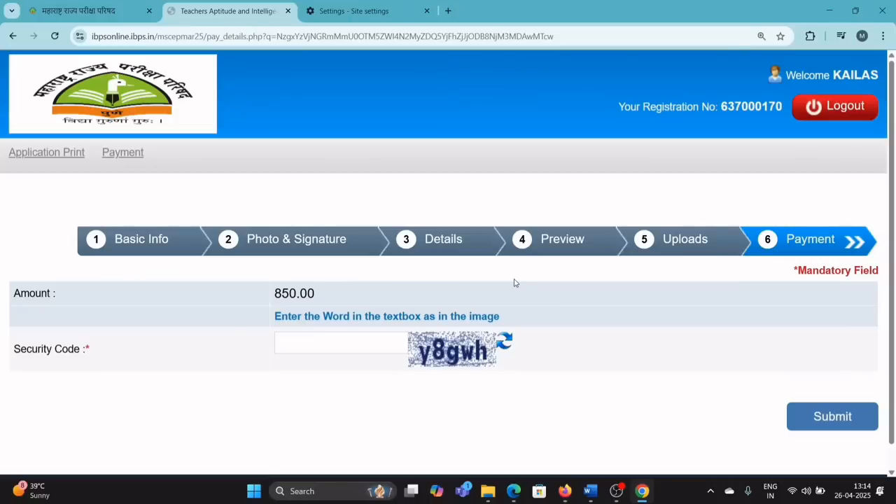